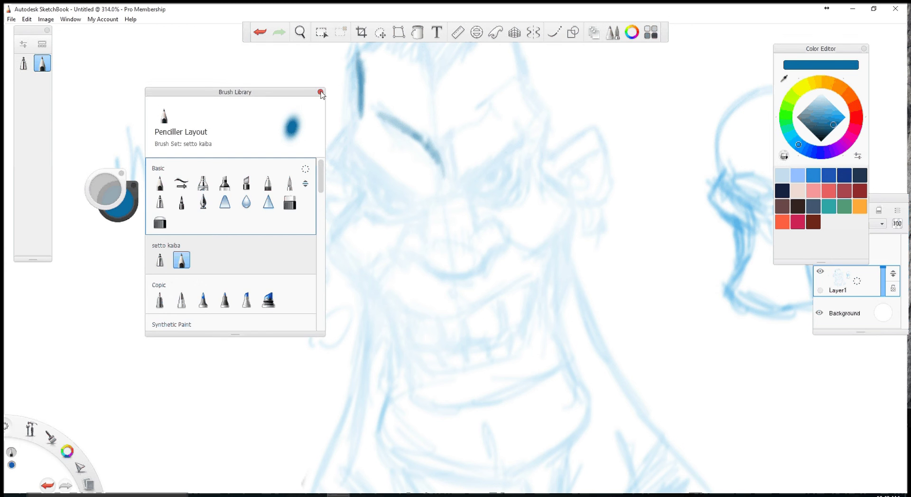
Close the brush library and sketch a thin line from the left temple down toward the ear.
left_click(321, 93)
left_click_drag(117, 198, 106, 200)
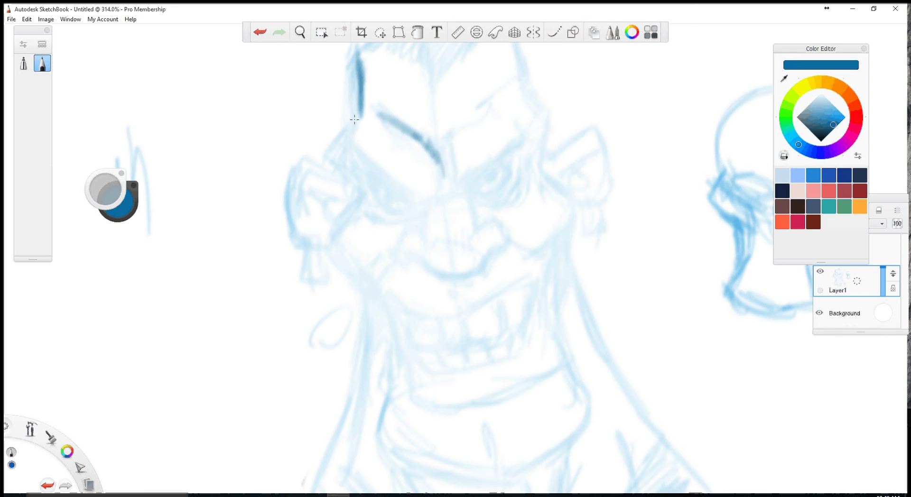
left_click_drag(360, 118, 332, 161)
Switch to a lighter blue and trace the lower edge of the left brow down toward the nose.
left_click_drag(117, 197, 111, 196)
left_click_drag(830, 115, 836, 111)
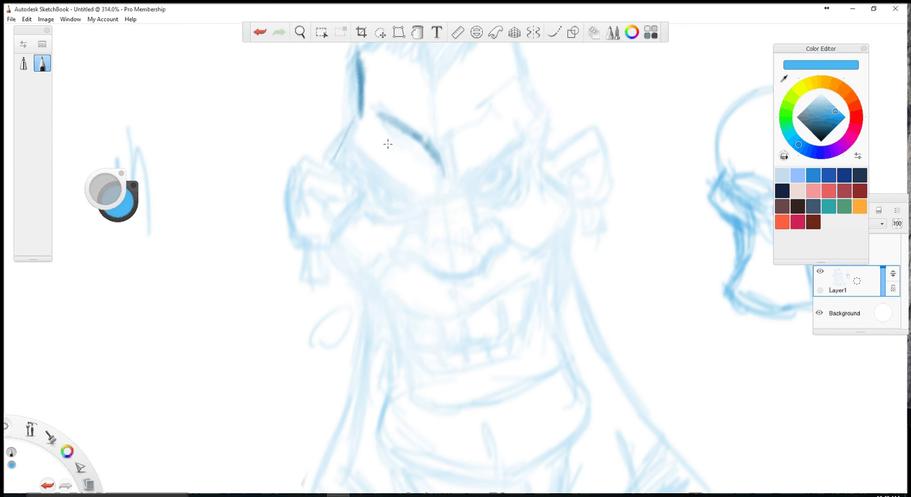
scroll(388, 144, "up", 1)
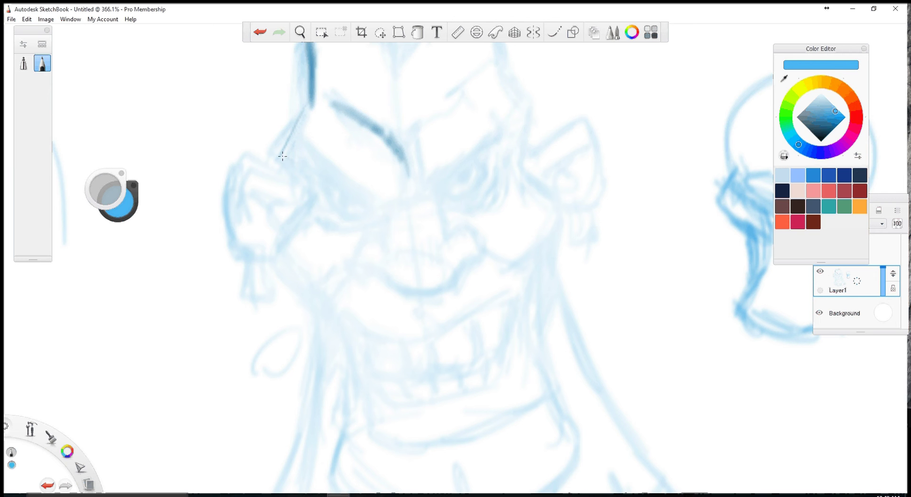
left_click_drag(282, 158, 347, 192)
mouse_move(289, 154)
left_mouse_down()
mouse_move(368, 191)
mouse_move(375, 204)
left_mouse_up()
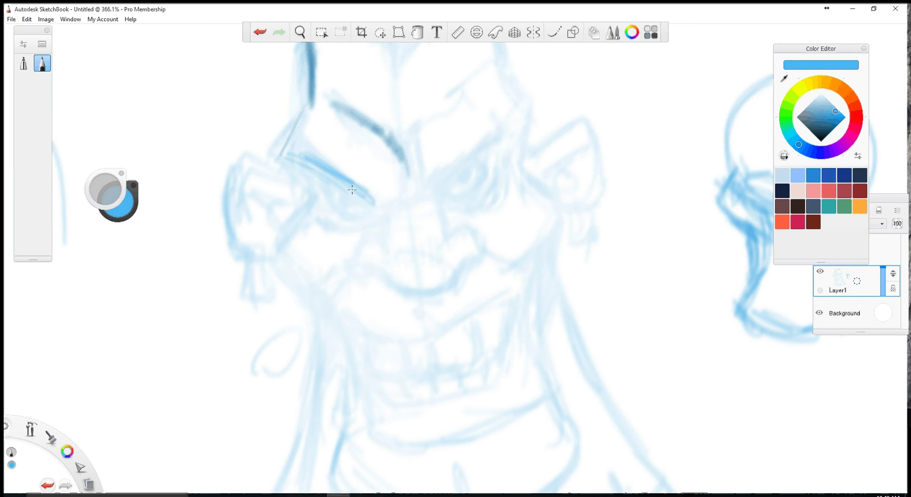
Sketch the creases between the brows and outline the right brow's lower and upper edges.
left_click_drag(403, 176, 382, 205)
left_click_drag(409, 175, 393, 208)
mouse_move(404, 150)
left_mouse_down()
mouse_move(393, 132)
mouse_move(403, 180)
left_mouse_up()
mouse_move(409, 128)
left_mouse_down()
mouse_move(417, 190)
mouse_move(407, 190)
mouse_move(482, 143)
left_mouse_up()
left_click_drag(438, 185, 503, 121)
left_click_drag(417, 137, 450, 107)
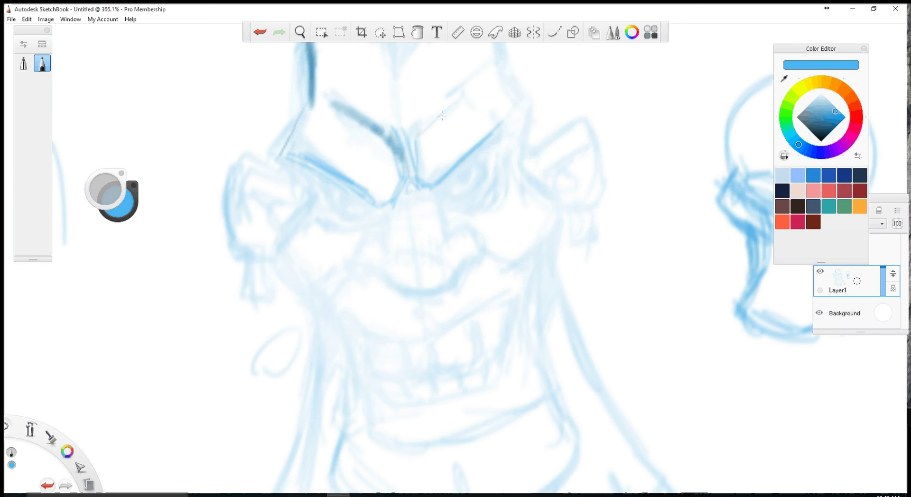
left_click_drag(420, 138, 478, 83)
mouse_move(503, 125)
left_mouse_down()
mouse_move(500, 75)
mouse_move(503, 121)
left_mouse_up()
Define the outer corner of the left brow and strengthen the temple line beside it.
left_click_drag(286, 160, 317, 191)
left_click_drag(295, 135, 284, 159)
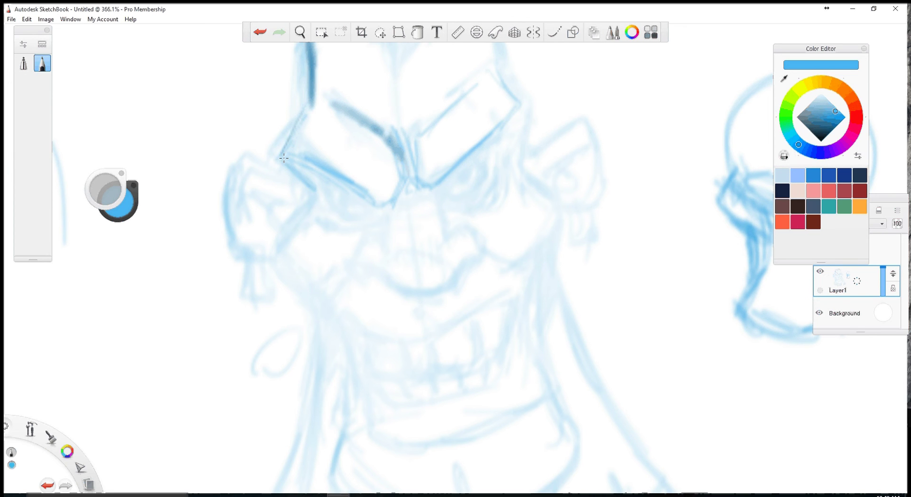
left_click_drag(299, 122, 276, 155)
Switch to a darker blue and trace the left cheekbone from the brow corner down to the jaw.
left_click(832, 120)
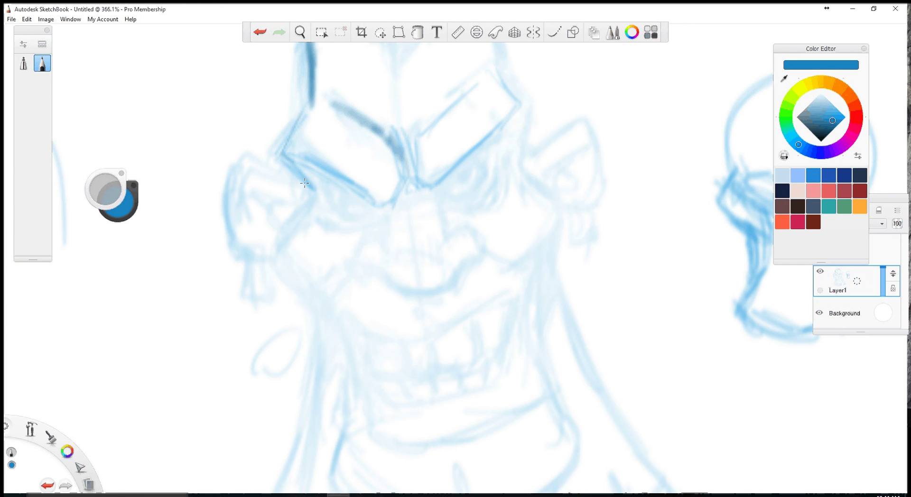
mouse_move(314, 187)
left_mouse_down()
mouse_move(281, 248)
mouse_move(311, 294)
left_mouse_up()
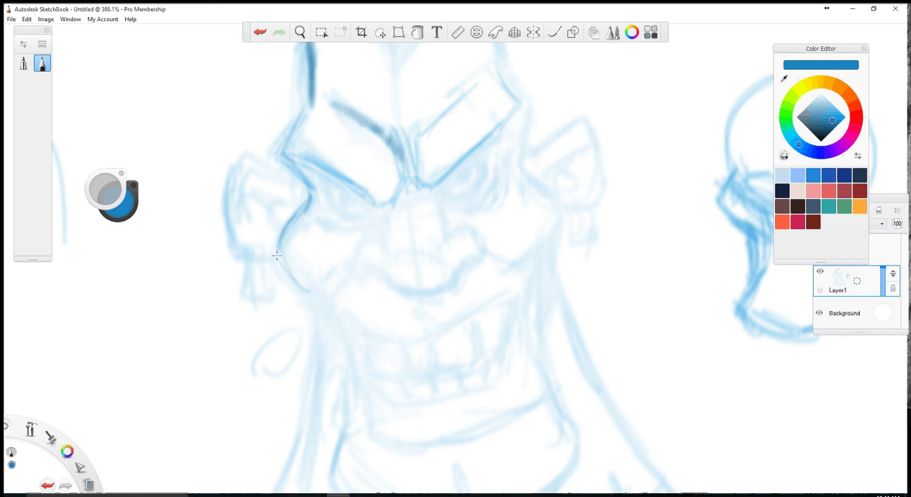
left_click_drag(278, 248, 327, 302)
left_click_drag(276, 256, 316, 291)
Draw the left smile fold and outline the nose with its bridge, both nostrils and underside.
mouse_move(335, 295)
left_mouse_down()
mouse_move(368, 238)
mouse_move(379, 235)
left_mouse_up()
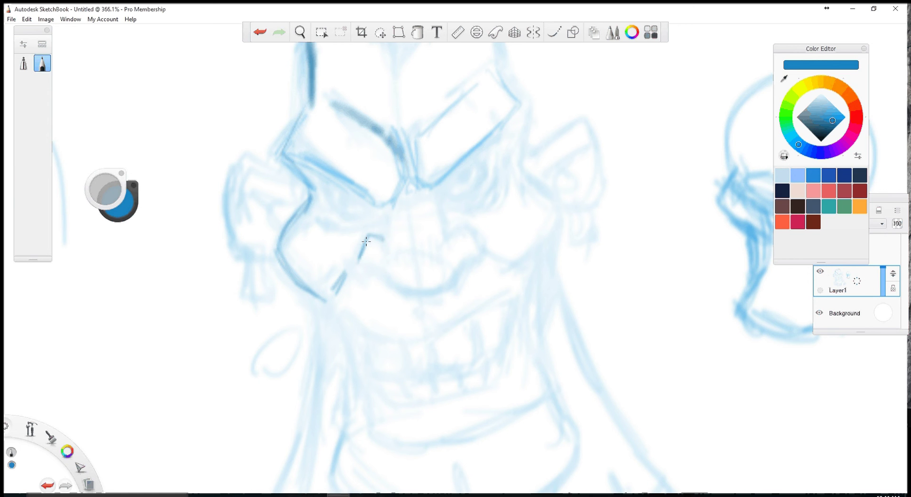
left_click_drag(356, 265, 411, 289)
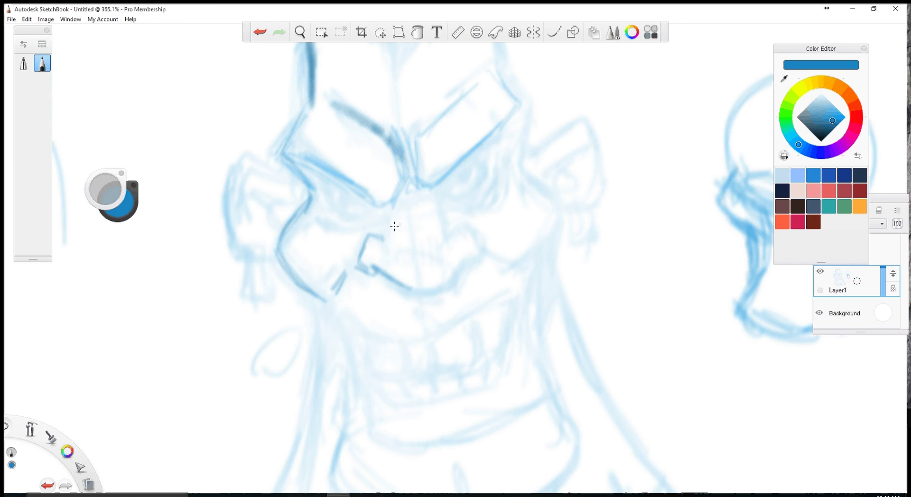
left_click_drag(402, 190, 392, 239)
mouse_move(409, 192)
left_mouse_down()
mouse_move(434, 192)
mouse_move(444, 251)
left_mouse_up()
mouse_move(472, 225)
left_mouse_down()
mouse_move(446, 241)
mouse_move(479, 251)
left_mouse_up()
mouse_move(408, 292)
left_mouse_down()
mouse_move(436, 294)
mouse_move(408, 290)
mouse_move(467, 258)
mouse_move(450, 285)
left_mouse_up()
Draw the right cheek fold and trace the face contour from the right brow's outer corner around the cheek.
mouse_move(469, 231)
left_mouse_down()
mouse_move(481, 249)
mouse_move(517, 262)
left_mouse_up()
mouse_move(501, 83)
left_mouse_down()
mouse_move(523, 104)
mouse_move(484, 143)
mouse_move(522, 109)
mouse_move(516, 159)
left_mouse_up()
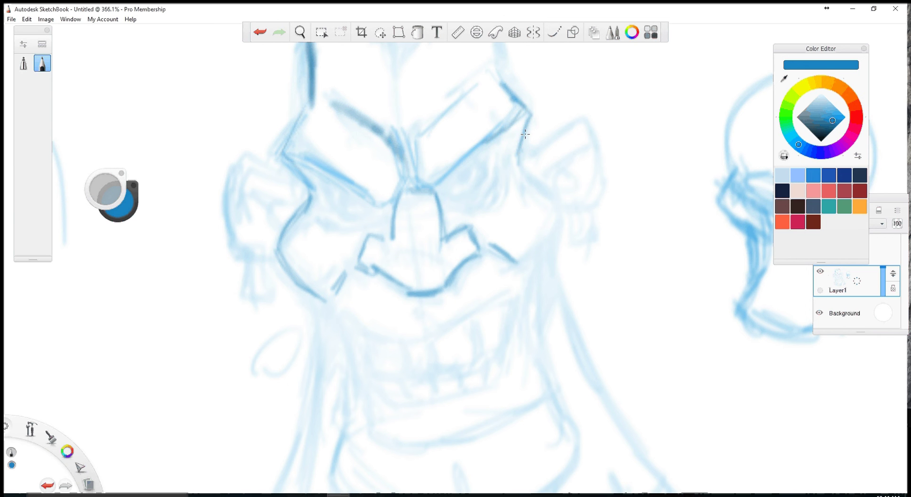
mouse_move(530, 114)
left_mouse_down()
mouse_move(523, 164)
mouse_move(561, 202)
mouse_move(516, 269)
left_mouse_up()
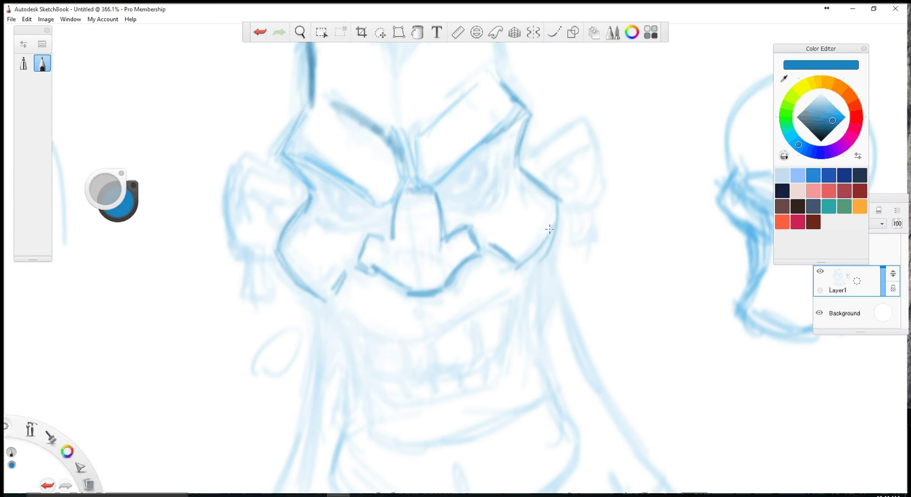
left_click_drag(546, 236, 525, 254)
Draw both eyes under the brows with lids, irises, pupils and lower-lid creases.
mouse_move(327, 178)
left_mouse_down()
mouse_move(329, 212)
mouse_move(363, 217)
mouse_move(373, 200)
left_mouse_up()
mouse_move(320, 220)
left_mouse_down()
mouse_move(372, 207)
mouse_move(349, 229)
mouse_move(369, 220)
left_mouse_up()
left_click_drag(348, 191, 369, 195)
mouse_move(455, 174)
left_mouse_down()
mouse_move(447, 185)
mouse_move(468, 190)
mouse_move(482, 164)
mouse_move(441, 192)
mouse_move(477, 202)
mouse_move(458, 168)
mouse_move(453, 196)
left_mouse_up()
left_click_drag(500, 149, 491, 195)
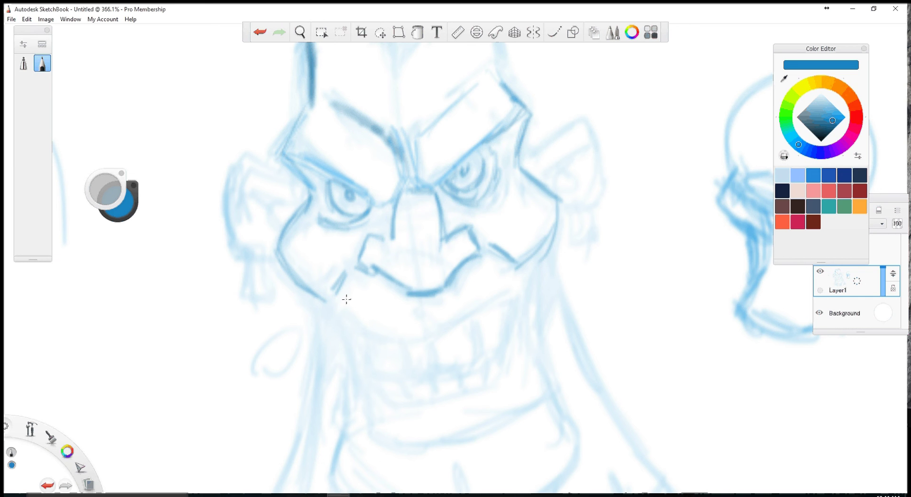
Trace the upper lip line across the grin and draw the jaw and neck lines below the right cheek.
mouse_move(345, 306)
left_mouse_down()
mouse_move(359, 327)
mouse_move(423, 339)
mouse_move(499, 294)
left_mouse_up()
mouse_move(447, 329)
left_mouse_down()
mouse_move(512, 289)
mouse_move(532, 295)
mouse_move(537, 353)
left_mouse_up()
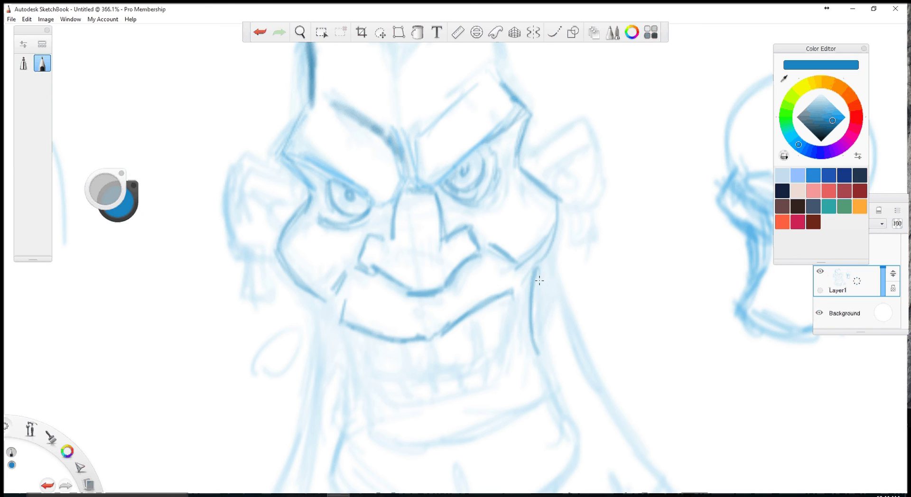
left_click_drag(552, 246, 566, 313)
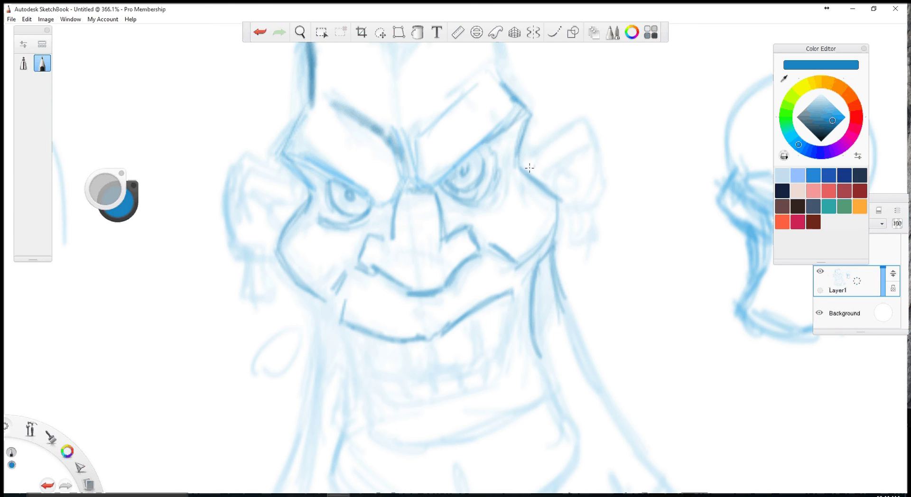
Outline the right ear with its inner folds and the blocky earring hanging from it.
left_click_drag(522, 167, 574, 125)
mouse_move(530, 157)
left_mouse_down()
mouse_move(595, 141)
mouse_move(541, 183)
mouse_move(571, 190)
mouse_move(577, 230)
left_mouse_up()
mouse_move(591, 197)
left_mouse_down()
mouse_move(586, 231)
mouse_move(601, 231)
mouse_move(592, 176)
left_mouse_up()
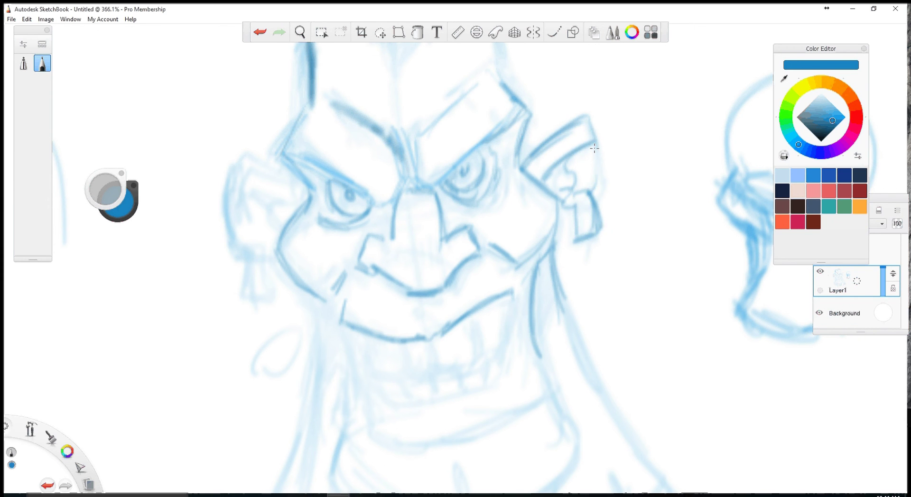
left_click_drag(592, 140, 603, 185)
left_click_drag(568, 161, 548, 175)
left_click_drag(568, 207, 562, 237)
left_click_drag(586, 201, 596, 185)
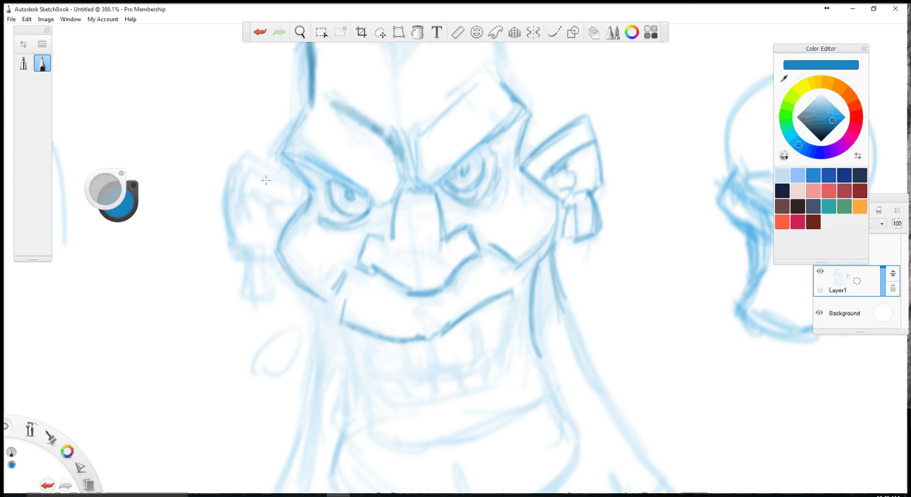
Outline the left ear with its inner folds and earring, and hatch the lower part of the nose bridge.
left_click_drag(290, 176, 246, 154)
mouse_move(233, 213)
left_mouse_down()
mouse_move(250, 164)
mouse_move(295, 205)
left_mouse_up()
mouse_move(308, 191)
left_mouse_down()
mouse_move(265, 169)
mouse_move(309, 193)
mouse_move(291, 165)
left_mouse_up()
left_click_drag(313, 220, 297, 183)
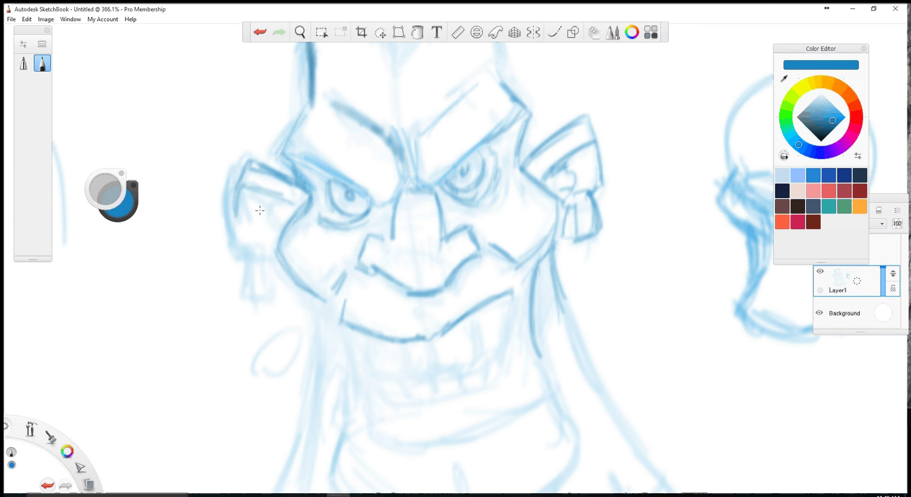
mouse_move(236, 238)
left_mouse_down()
mouse_move(244, 180)
mouse_move(235, 249)
mouse_move(260, 251)
left_mouse_up()
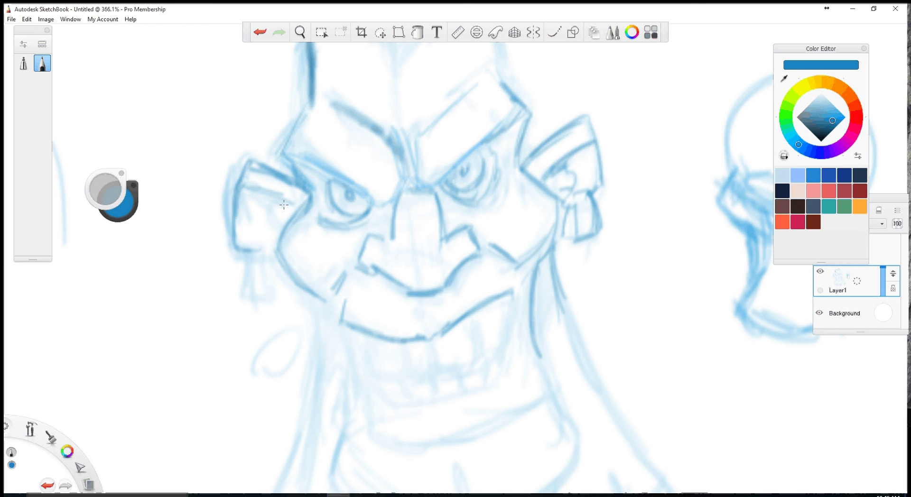
mouse_move(282, 205)
left_mouse_down()
mouse_move(279, 232)
mouse_move(257, 224)
left_mouse_up()
left_click_drag(256, 192, 283, 204)
mouse_move(260, 250)
left_mouse_down()
mouse_move(250, 287)
mouse_move(282, 290)
mouse_move(275, 264)
mouse_move(292, 292)
mouse_move(280, 294)
left_mouse_up()
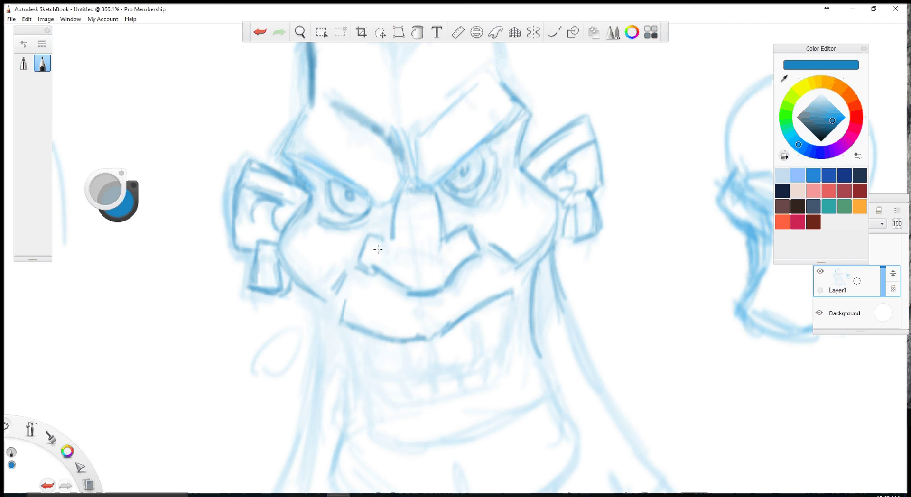
mouse_move(390, 232)
left_mouse_down()
mouse_move(393, 249)
mouse_move(428, 221)
left_mouse_up()
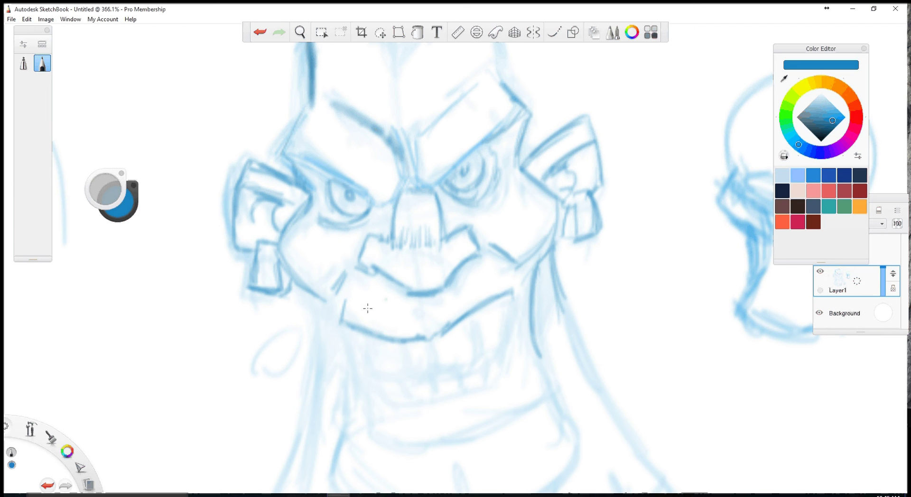
Trace the left outer neck line from below the cheek down to the shoulder with overlapping strokes.
left_click_drag(309, 298, 321, 332)
left_click_drag(308, 295, 325, 372)
scroll(334, 288, "down", 2)
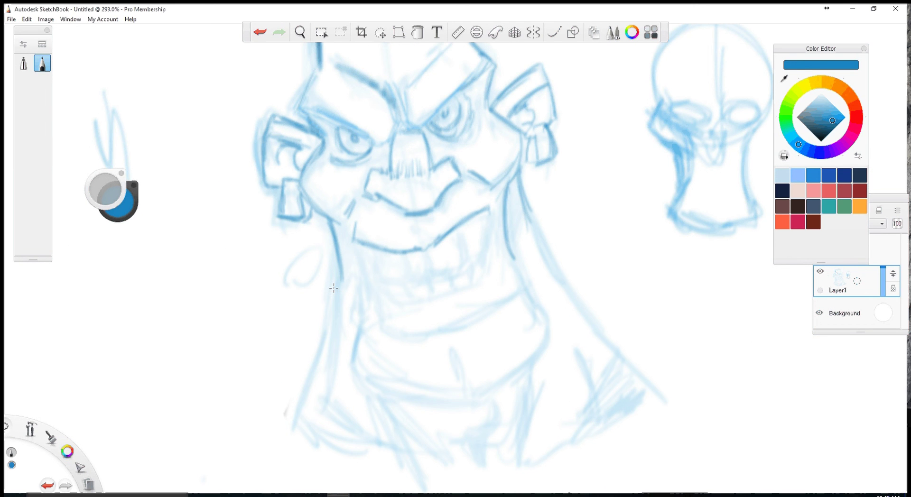
scroll(334, 288, "up", 1)
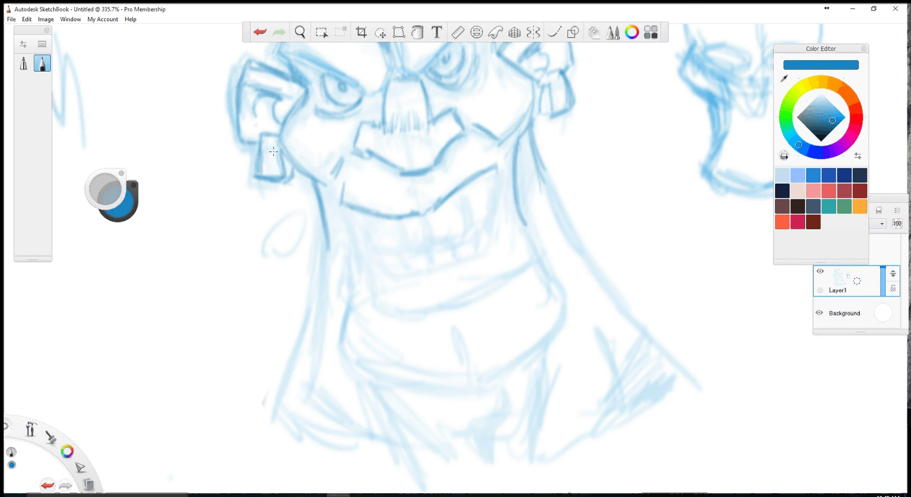
left_click_drag(303, 176, 322, 238)
left_click_drag(317, 194, 316, 302)
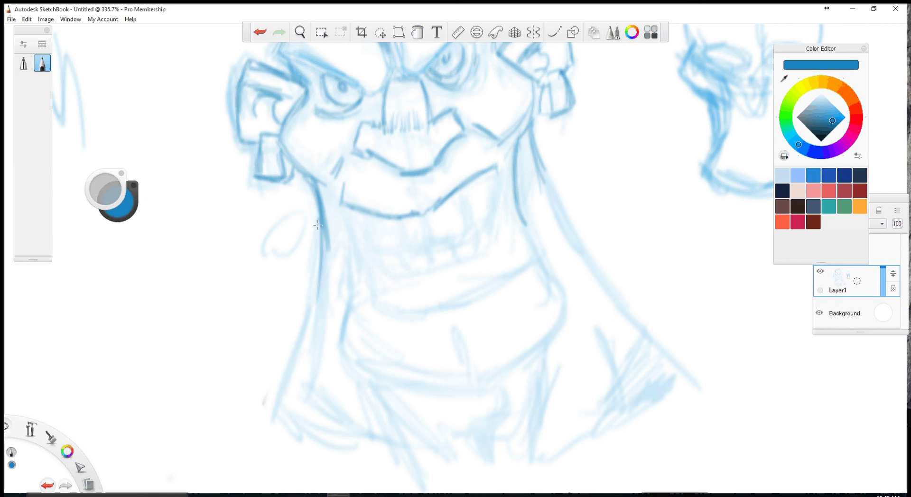
left_click_drag(322, 222, 308, 339)
mouse_move(314, 280)
left_mouse_down()
mouse_move(270, 408)
mouse_move(302, 310)
mouse_move(285, 382)
left_mouse_up()
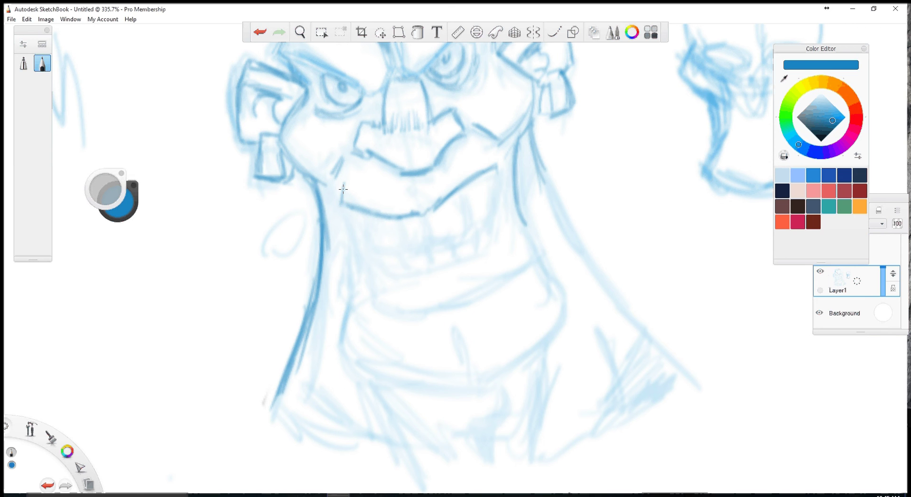
Trace the jaw down both sides of the mouth and reinforce the rounded contour under the chin.
left_click_drag(339, 184, 357, 287)
left_click_drag(360, 237, 342, 330)
mouse_move(356, 275)
left_mouse_down()
mouse_move(341, 332)
mouse_move(366, 368)
mouse_move(474, 384)
mouse_move(528, 342)
left_mouse_up()
mouse_move(522, 214)
left_mouse_down()
mouse_move(556, 284)
mouse_move(509, 370)
left_mouse_up()
left_click_drag(562, 294, 477, 387)
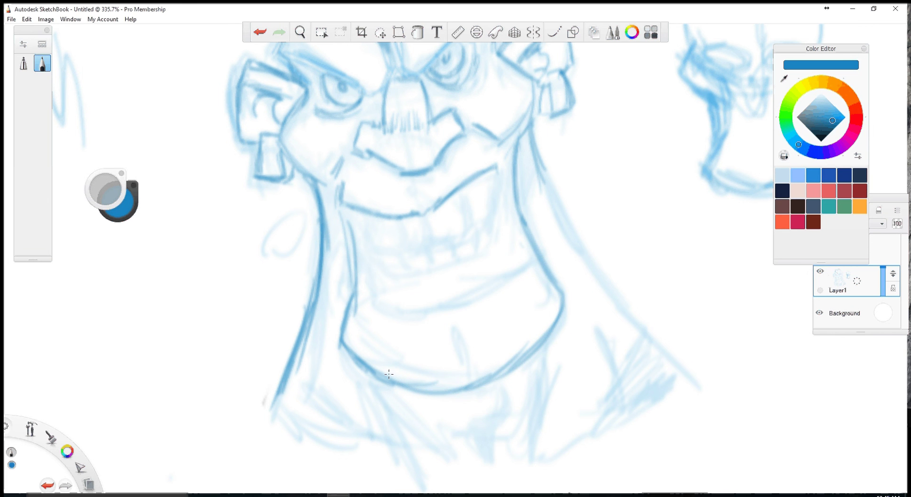
left_click_drag(389, 374, 484, 393)
left_click_drag(524, 354, 432, 390)
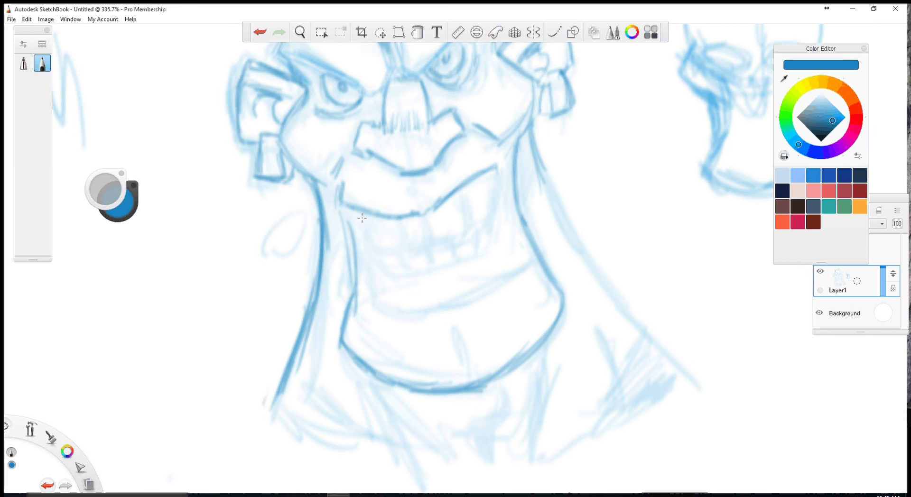
Draw the mouth corners and the lower lip's edges, and add the cleft line on the chin.
mouse_move(364, 241)
left_mouse_down()
mouse_move(360, 211)
mouse_move(379, 264)
mouse_move(420, 279)
left_mouse_up()
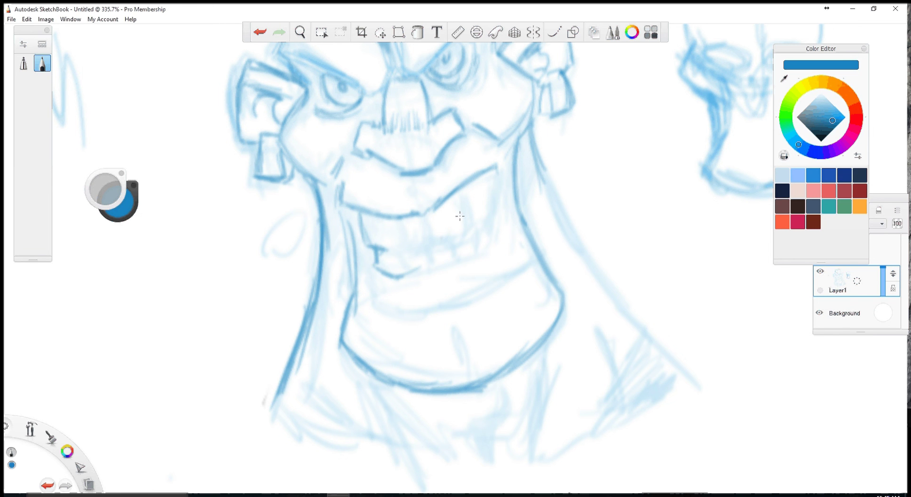
mouse_move(498, 172)
left_mouse_down()
mouse_move(492, 215)
mouse_move(435, 266)
mouse_move(406, 274)
mouse_move(503, 230)
mouse_move(502, 216)
mouse_move(531, 264)
left_mouse_up()
mouse_move(366, 288)
left_mouse_down()
mouse_move(367, 247)
mouse_move(359, 301)
mouse_move(451, 305)
mouse_move(521, 270)
left_mouse_up()
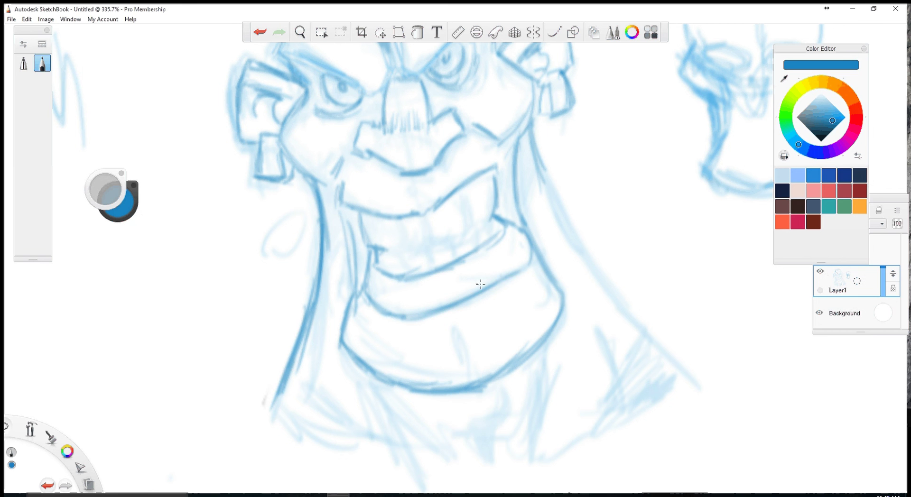
left_click_drag(475, 291, 529, 257)
left_click_drag(455, 323, 464, 352)
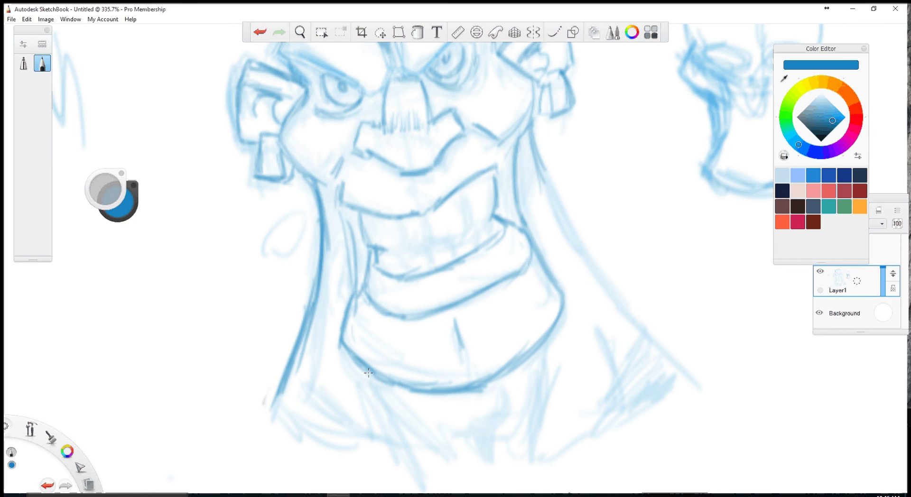
Draw the neck muscle lines on the left side, running from the chin and jaw toward the shoulder.
left_click_drag(368, 373, 382, 409)
left_click_drag(350, 356, 391, 437)
left_click_drag(314, 408, 325, 290)
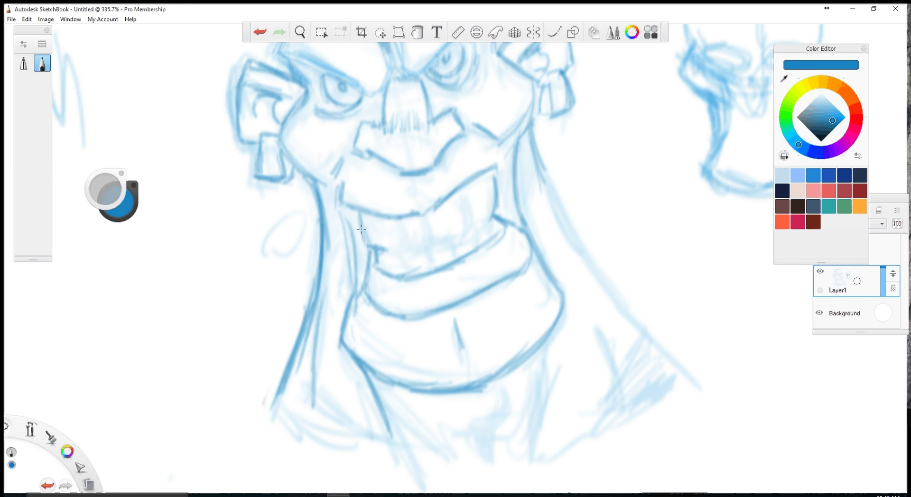
Shade the throat shadow below the chin and draw the neck muscle line on its right side.
mouse_move(490, 383)
left_mouse_down()
mouse_move(495, 402)
mouse_move(461, 430)
left_mouse_up()
left_click_drag(509, 407, 467, 436)
mouse_move(503, 414)
left_mouse_down()
mouse_move(488, 448)
mouse_move(475, 453)
left_mouse_up()
left_click_drag(503, 390, 512, 409)
mouse_move(492, 424)
left_mouse_down()
mouse_move(470, 434)
mouse_move(495, 469)
left_mouse_up()
mouse_move(546, 343)
left_mouse_down()
mouse_move(541, 433)
mouse_move(530, 443)
left_mouse_up()
Draw the crease lines on the right shoulder and trace the right outer neck line from the ear to the shoulder.
left_click(579, 360)
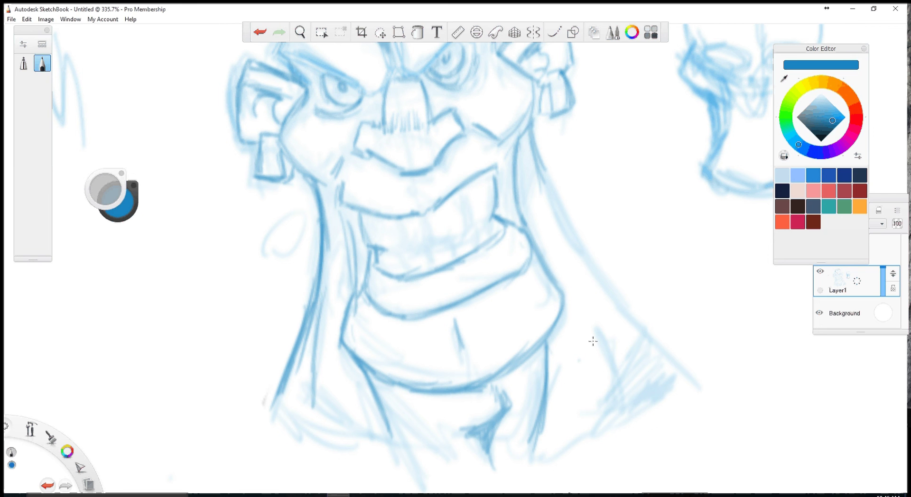
left_click_drag(593, 319, 619, 407)
mouse_move(631, 341)
left_mouse_down()
mouse_move(617, 352)
mouse_move(635, 344)
left_mouse_up()
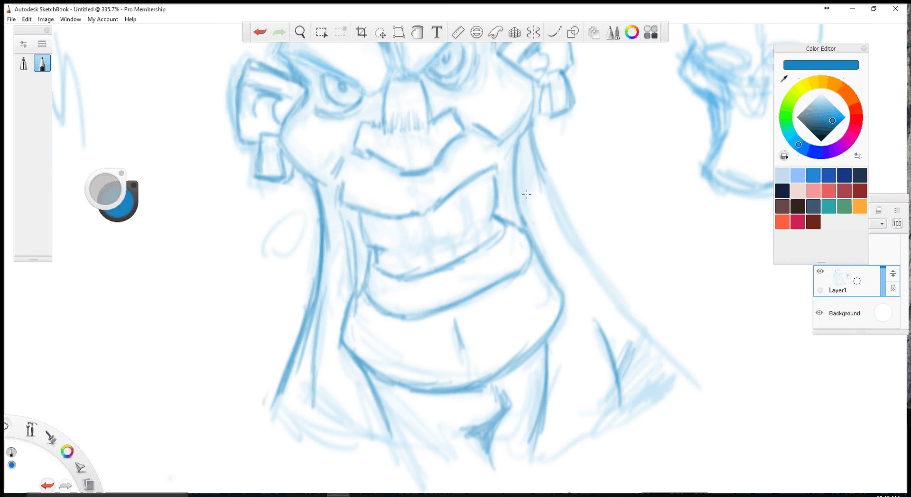
mouse_move(534, 81)
left_mouse_down()
mouse_move(531, 137)
mouse_move(567, 232)
left_mouse_up()
mouse_move(625, 306)
left_mouse_down()
mouse_move(543, 175)
mouse_move(674, 358)
mouse_move(663, 376)
left_mouse_up()
scroll(493, 271, "down", 4)
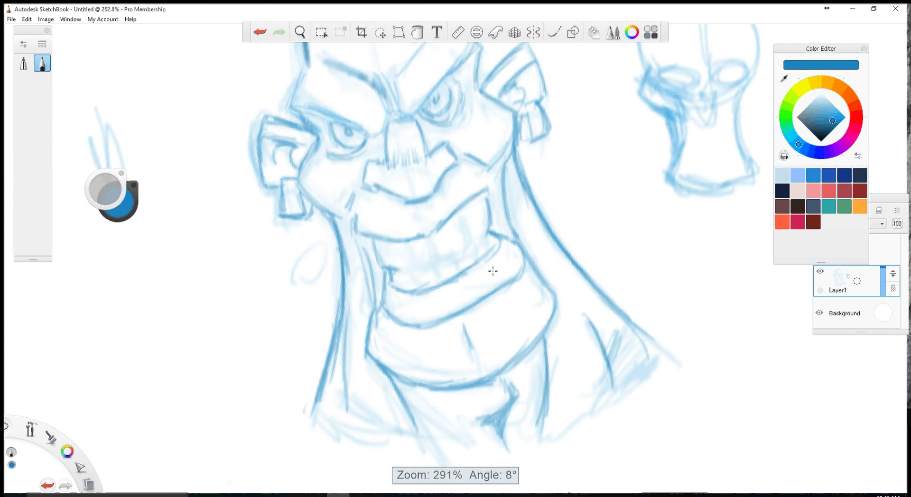
scroll(493, 271, "up", 5)
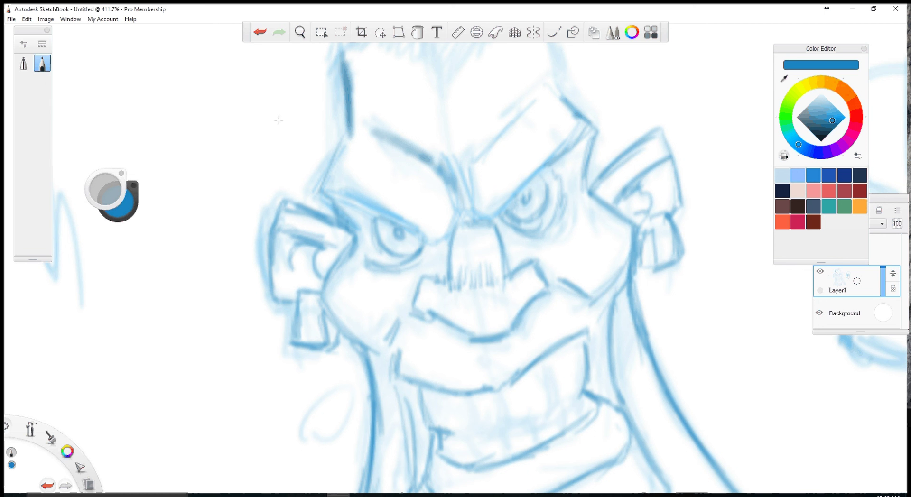
Add the Hard Eraser from the Basic brushes to the setto kaiba brush set and select it.
key("e")
key("e")
left_click(45, 48)
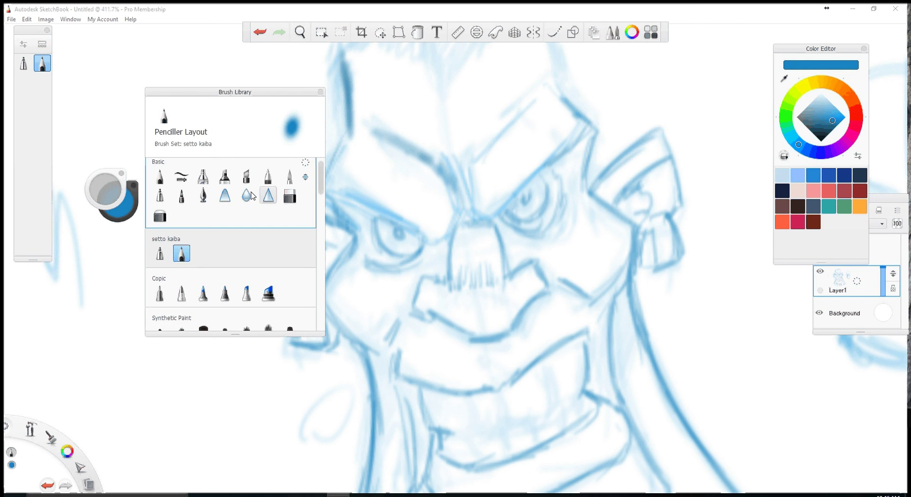
scroll(285, 185, "down", 1)
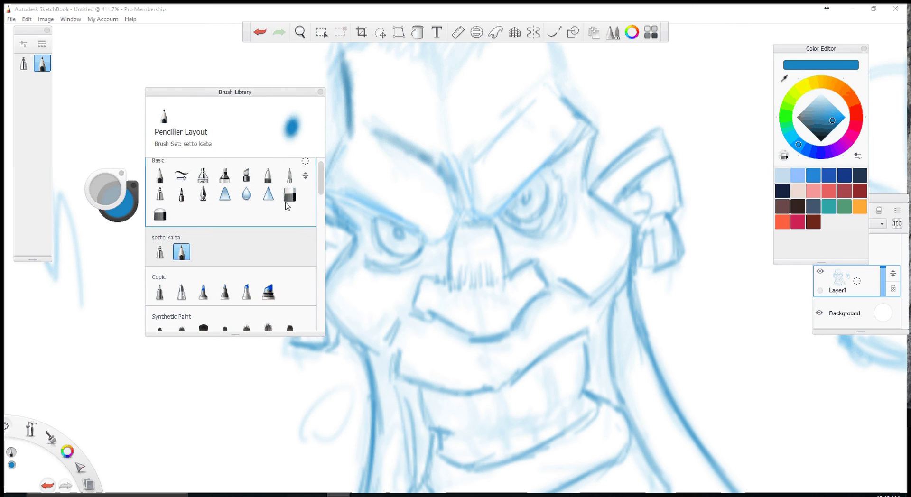
scroll(288, 196, "up", 1)
scroll(288, 195, "down", 1)
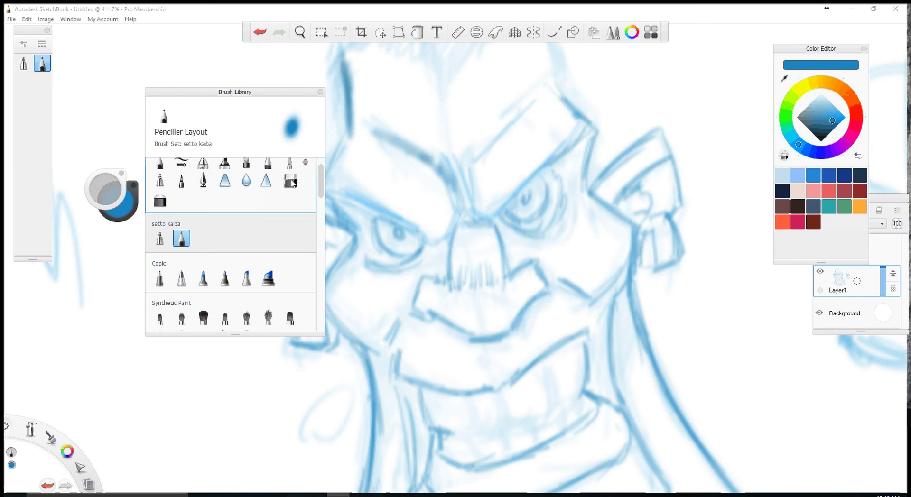
left_click_drag(293, 184, 243, 240)
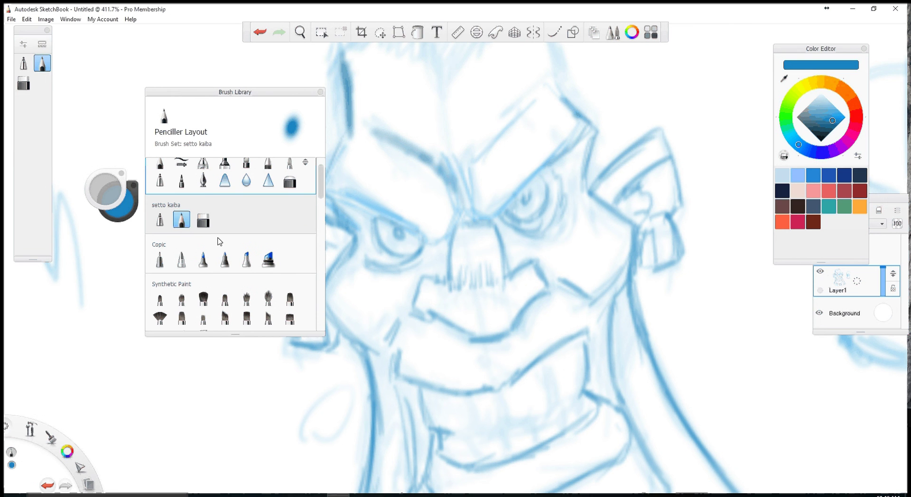
left_click(23, 85)
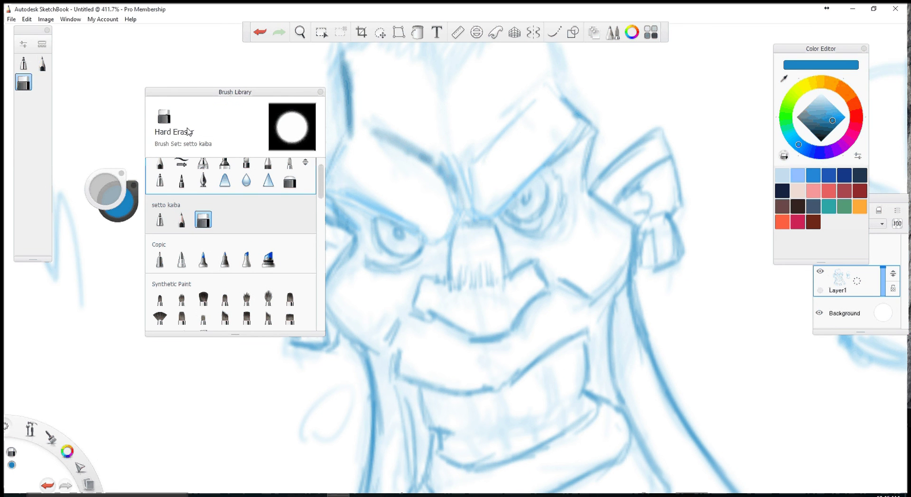
mouse_move(106, 194)
left_mouse_down()
mouse_move(116, 193)
mouse_move(109, 189)
left_mouse_up()
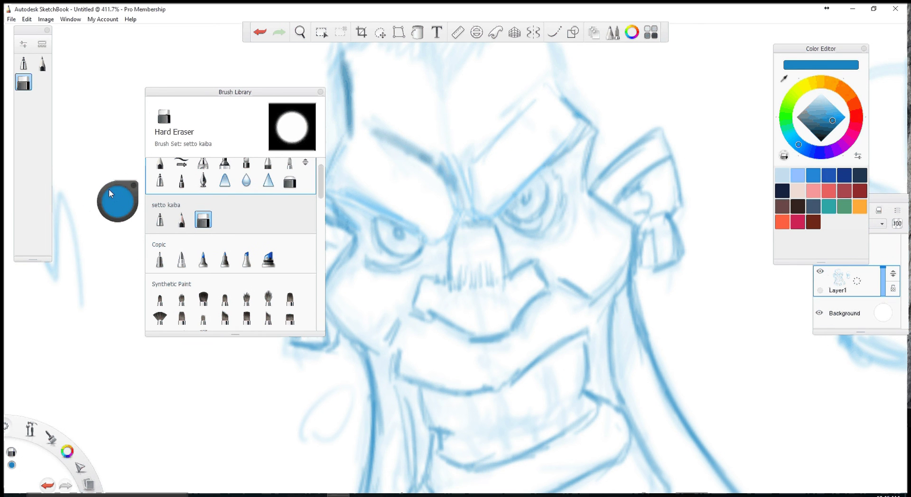
Switch back to the Penciller Layout brush and undo the thick strokes of the left eyebrow.
left_click(42, 65)
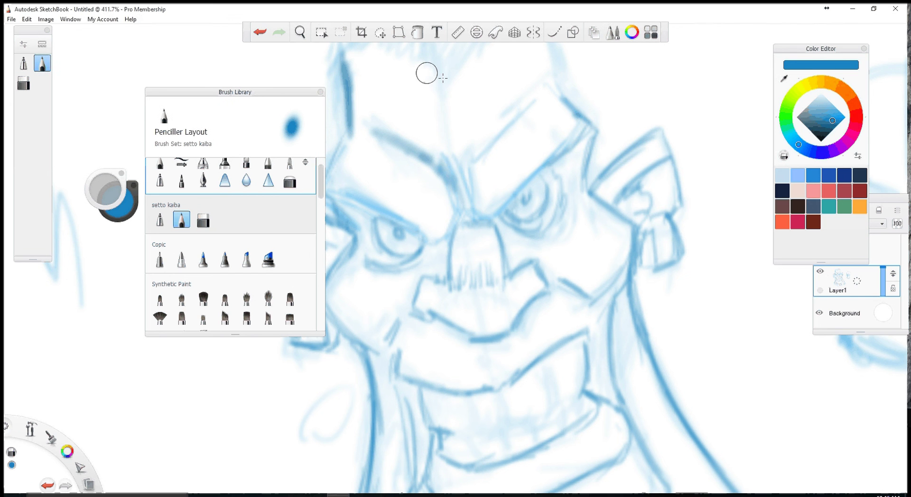
left_click_drag(373, 116, 378, 137)
key("ctrl+z")
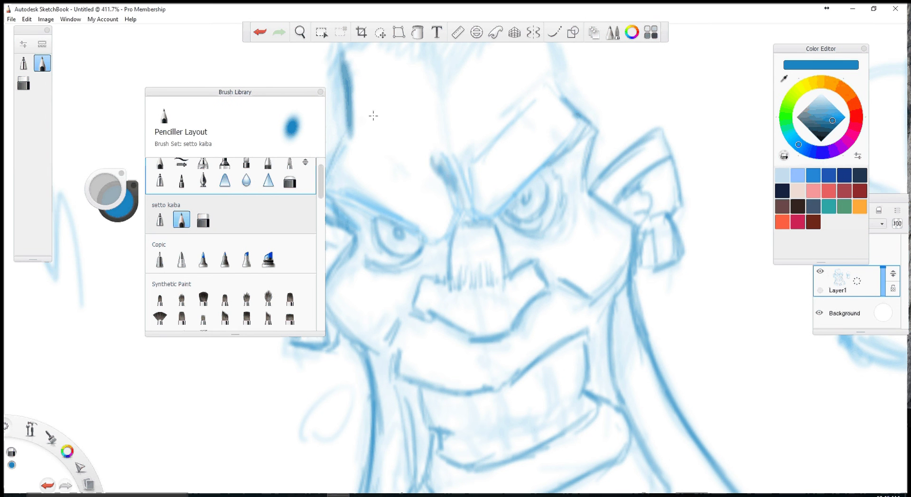
key("ctrl+z")
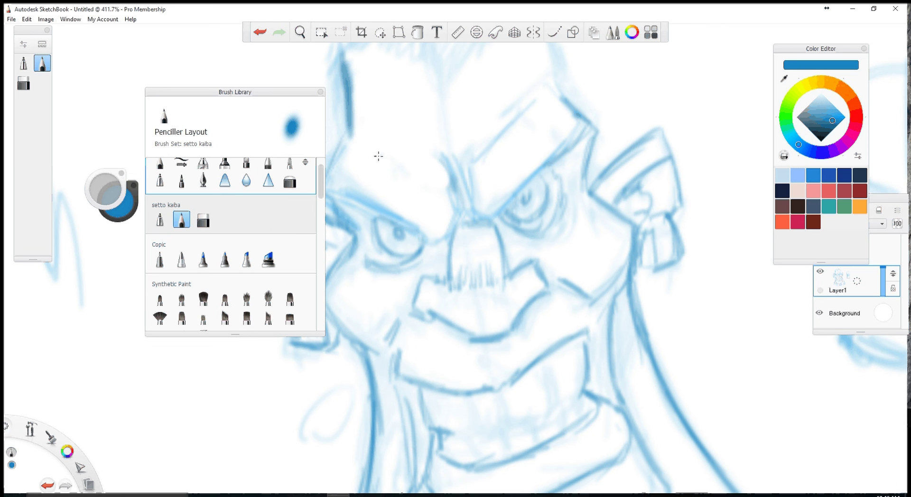
Redraw the left eyebrow's upper edge with lighter strokes and darken the frown lines above the nose bridge.
left_click_drag(374, 147, 422, 173)
mouse_move(375, 129)
left_mouse_down()
mouse_move(427, 156)
mouse_move(465, 216)
mouse_move(491, 153)
left_mouse_up()
left_click_drag(487, 208, 434, 247)
left_click_drag(471, 196, 451, 231)
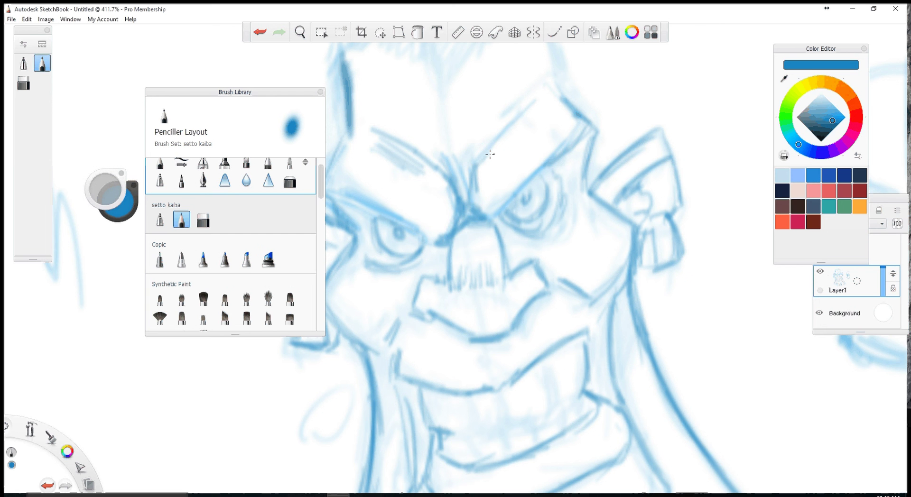
Darken the lower edges of both angry eyebrows, from the nose bridge out toward the temples.
mouse_move(509, 195)
left_mouse_down()
mouse_move(495, 220)
mouse_move(480, 209)
mouse_move(483, 218)
left_mouse_up()
left_click_drag(497, 186, 488, 213)
left_click_drag(552, 145, 502, 203)
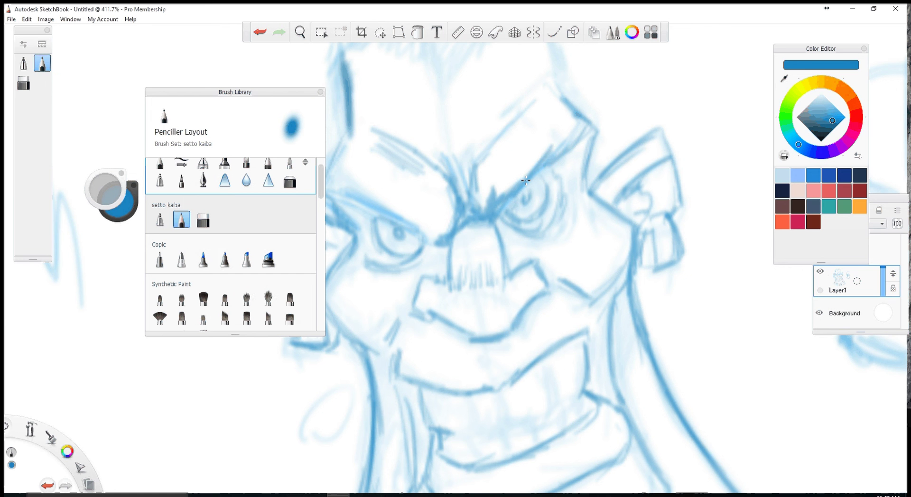
left_click_drag(558, 120, 526, 180)
left_click_drag(563, 122, 542, 166)
left_click_drag(566, 137, 554, 163)
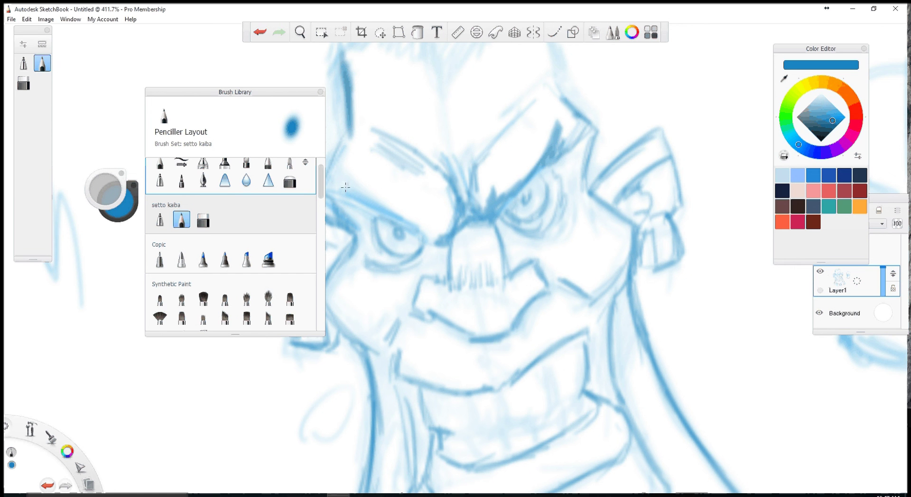
mouse_move(337, 166)
left_mouse_down()
mouse_move(344, 186)
mouse_move(444, 238)
left_mouse_up()
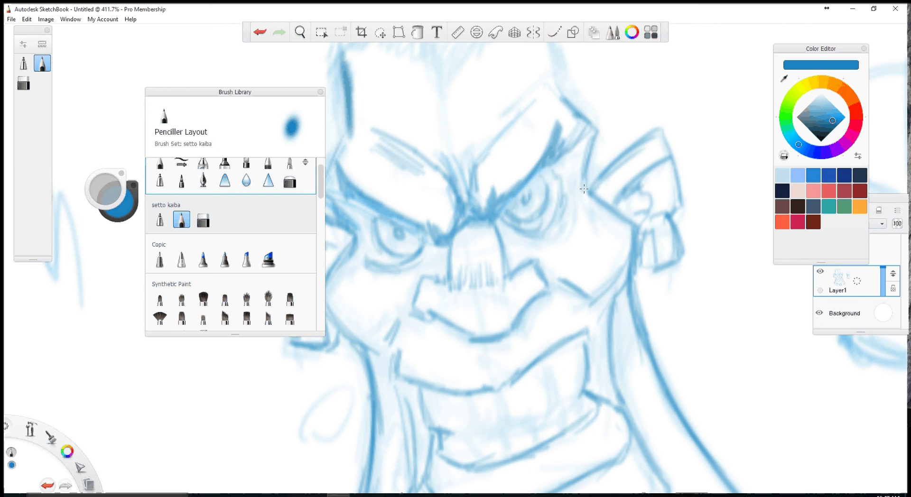
Reinforce the lines of both eyes beneath the eyebrows.
scroll(504, 190, "down", 1)
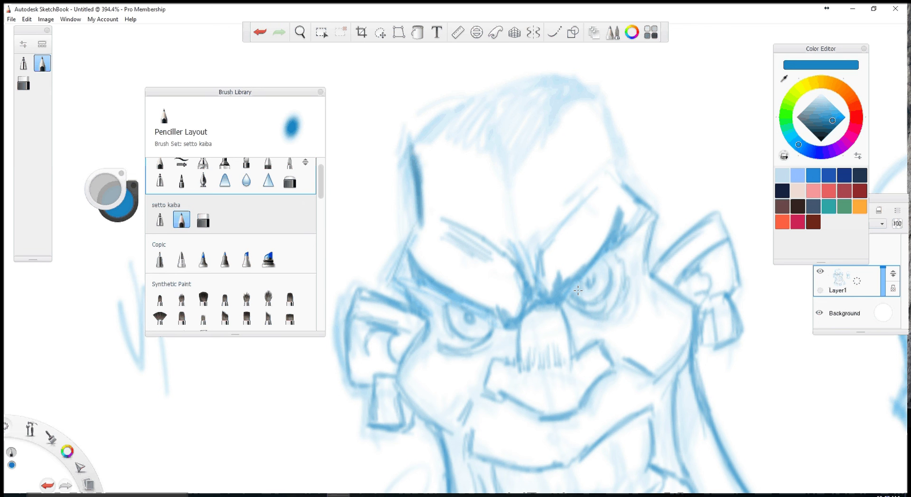
mouse_move(577, 290)
left_mouse_down()
mouse_move(599, 286)
mouse_move(597, 301)
left_mouse_up()
left_click_drag(615, 264, 623, 317)
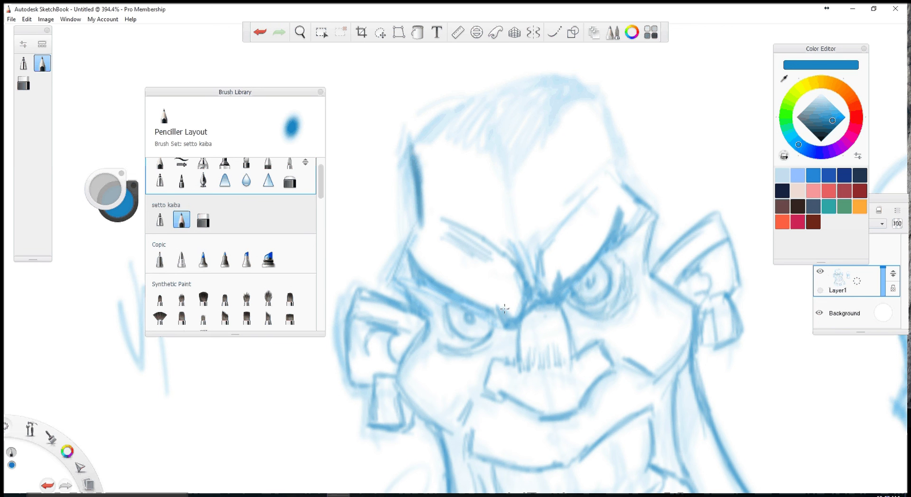
mouse_move(446, 316)
left_mouse_down()
mouse_move(443, 300)
mouse_move(459, 346)
left_mouse_up()
Trace the left side of the head from the temple upward and outline the top of the skull.
mouse_move(417, 198)
left_mouse_down()
mouse_move(397, 278)
mouse_move(416, 307)
left_mouse_up()
mouse_move(417, 166)
left_mouse_down()
mouse_move(435, 104)
mouse_move(464, 139)
left_mouse_up()
left_click_drag(426, 113, 492, 74)
left_click_drag(433, 109, 492, 73)
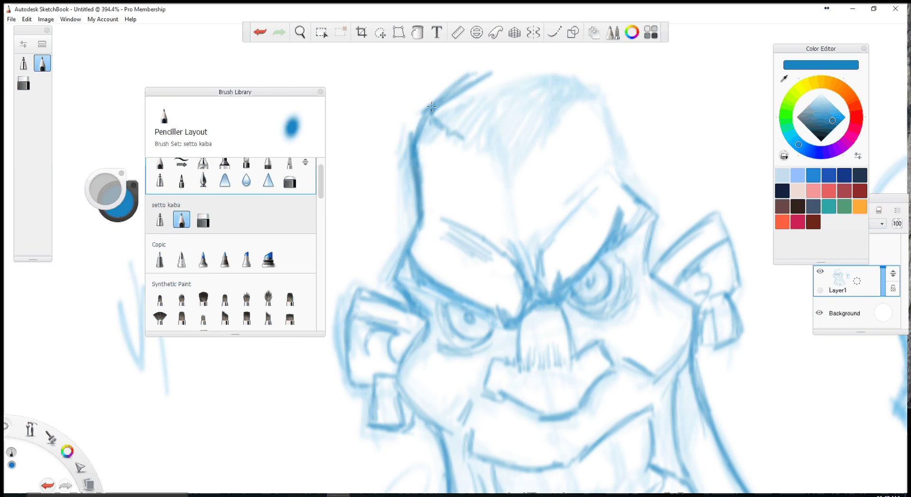
left_click_drag(434, 108, 567, 74)
left_click_drag(508, 61, 511, 157)
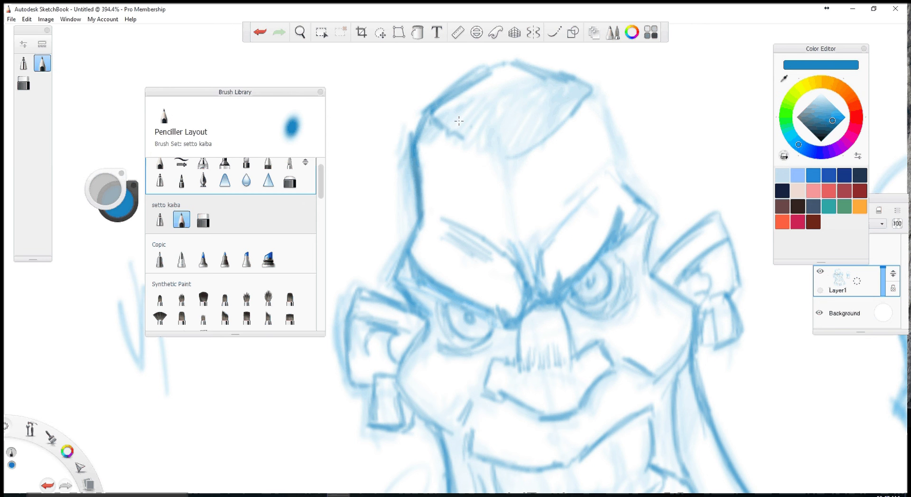
Draw the pointed hairline on the forehead and trace the right side of the head down to the brow.
left_click_drag(459, 121, 506, 164)
left_click_drag(516, 167, 580, 98)
left_click_drag(524, 150, 587, 94)
left_click_drag(587, 95, 614, 155)
left_click_drag(590, 89, 629, 186)
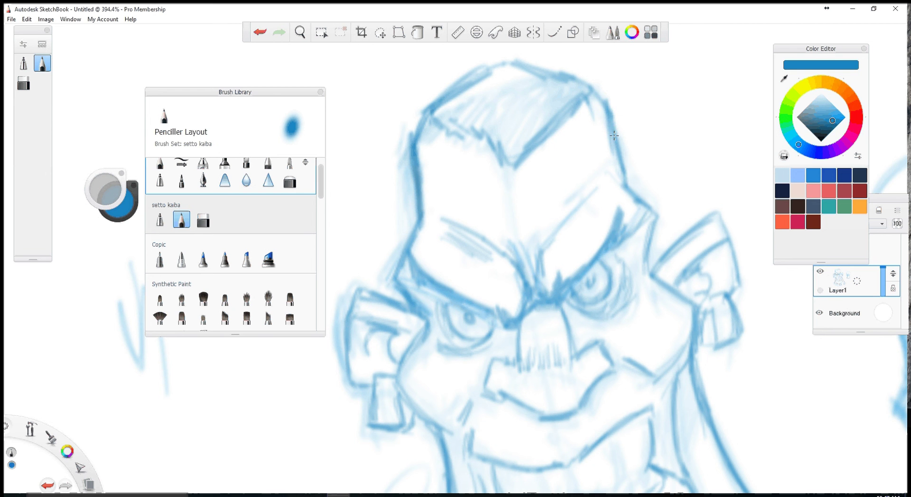
left_click_drag(613, 135, 654, 280)
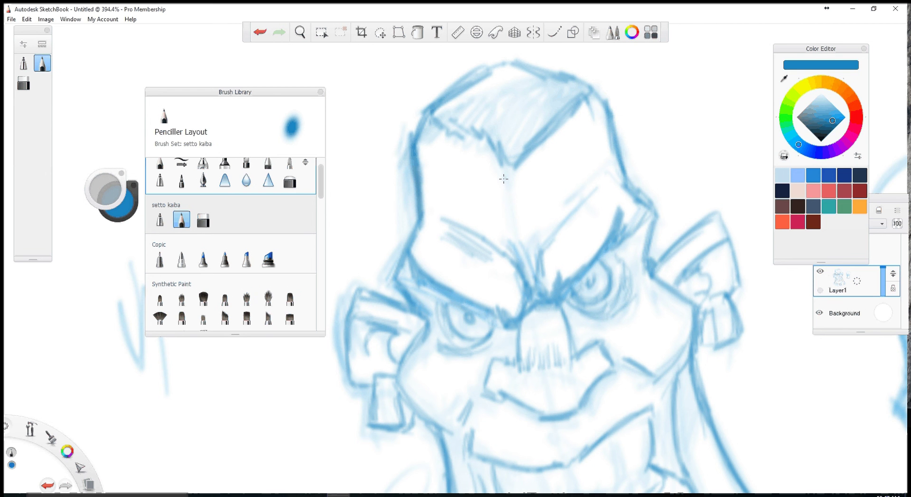
Draw the individual upper teeth across the grin, from the left corner to the right corner.
scroll(504, 179, "down", 3)
scroll(503, 179, "down", 3)
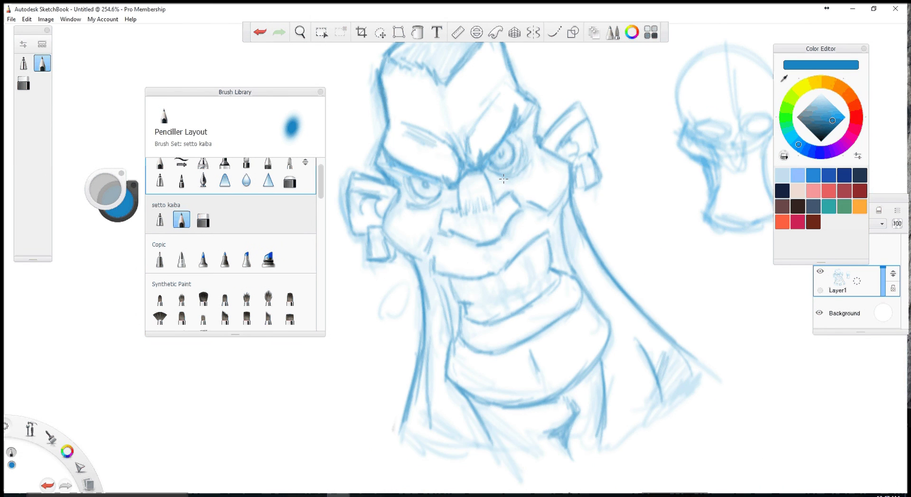
scroll(504, 179, "up", 1)
scroll(504, 179, "up", 2)
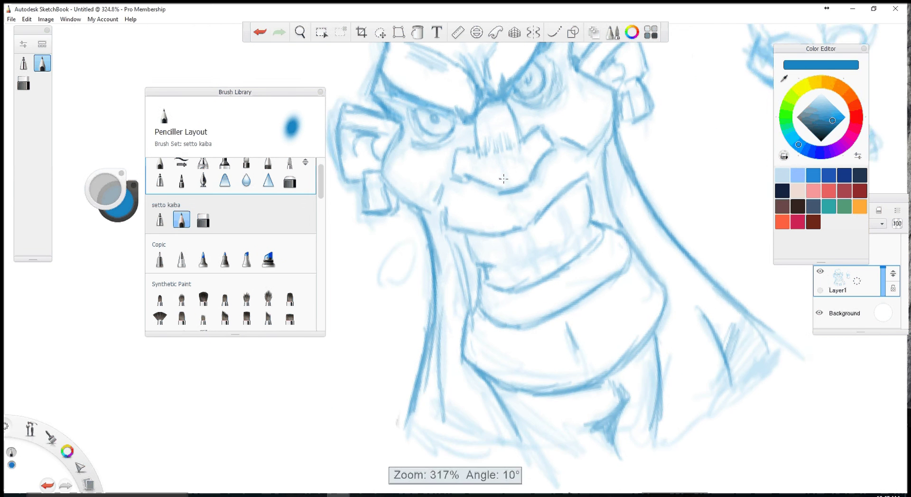
scroll(504, 179, "up", 1)
mouse_move(464, 260)
left_mouse_down()
mouse_move(476, 293)
mouse_move(504, 284)
mouse_move(494, 267)
mouse_move(518, 308)
mouse_move(509, 287)
left_mouse_up()
mouse_move(529, 256)
left_mouse_down()
mouse_move(510, 285)
mouse_move(546, 303)
mouse_move(533, 252)
left_mouse_up()
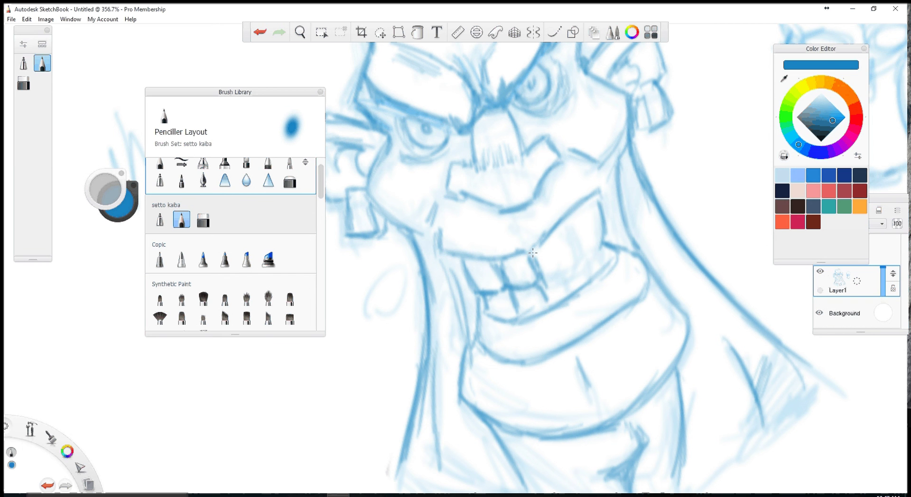
mouse_move(547, 299)
left_mouse_down()
mouse_move(544, 273)
mouse_move(576, 258)
mouse_move(558, 226)
mouse_move(568, 269)
left_mouse_up()
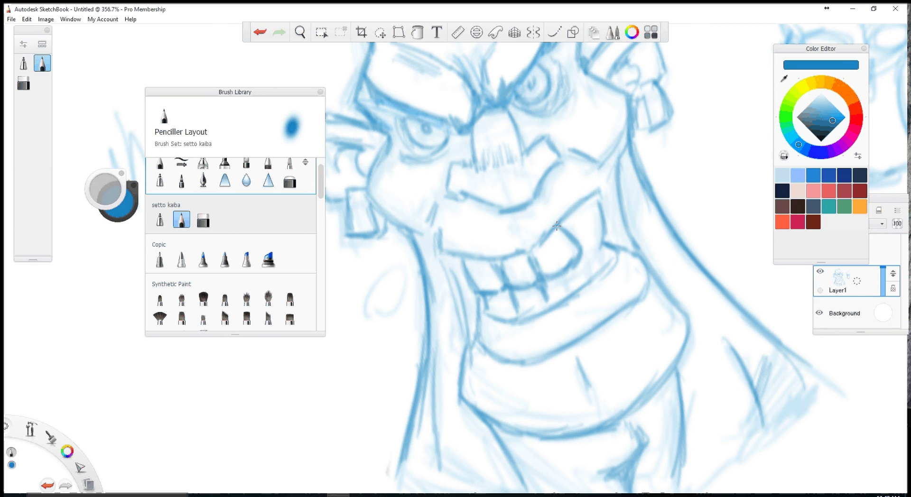
mouse_move(560, 221)
left_mouse_down()
mouse_move(584, 263)
mouse_move(601, 249)
left_mouse_up()
left_click_drag(603, 205, 594, 232)
Separate the right lower teeth with short lines and darken the left inner corner of the mouth.
left_click_drag(547, 279, 553, 311)
mouse_move(573, 266)
left_mouse_down()
mouse_move(551, 277)
mouse_move(571, 288)
left_mouse_up()
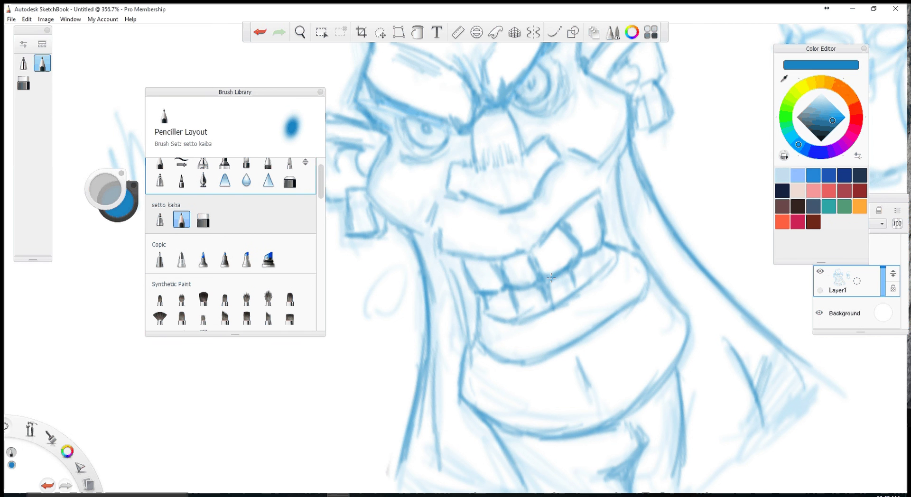
mouse_move(600, 256)
left_mouse_down()
mouse_move(577, 268)
mouse_move(591, 255)
mouse_move(615, 274)
left_mouse_up()
mouse_move(470, 275)
left_mouse_down()
mouse_move(483, 314)
mouse_move(464, 266)
left_mouse_up()
left_click_drag(478, 335, 471, 283)
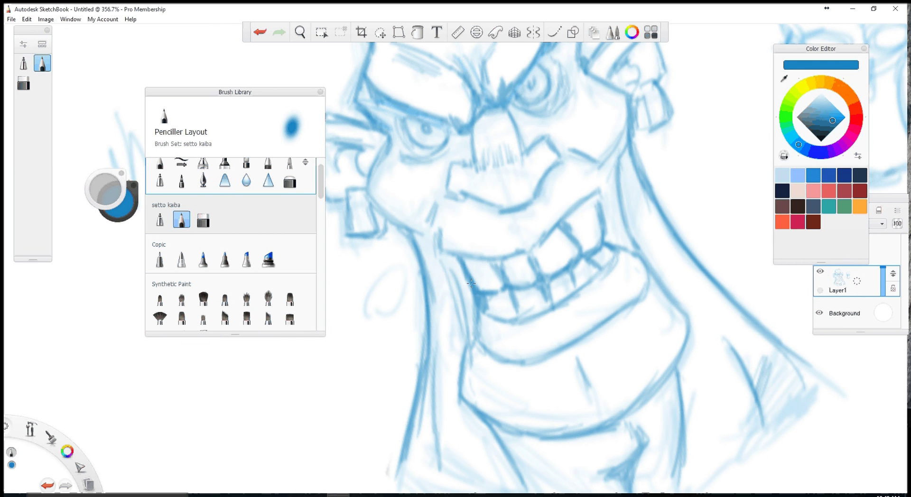
Darken both corners of the mouth and the upper lip's edge on the right side.
left_click_drag(478, 335, 474, 291)
left_click_drag(605, 238, 610, 231)
mouse_move(599, 202)
left_mouse_down()
mouse_move(616, 243)
mouse_move(546, 306)
left_mouse_up()
mouse_move(599, 176)
left_mouse_down()
mouse_move(592, 171)
mouse_move(602, 211)
left_mouse_up()
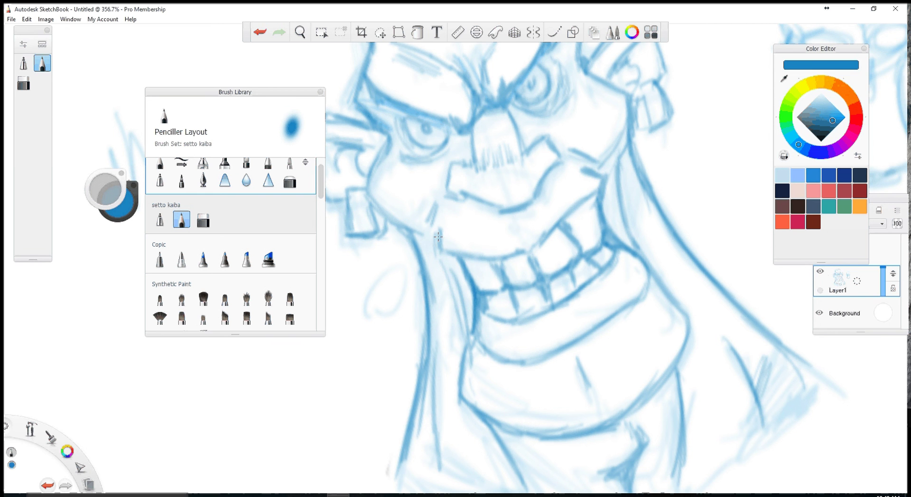
Draw the left mouth fold and the philtrum mark, darken the left eye, and define the left cheek.
mouse_move(440, 225)
left_mouse_down()
mouse_move(435, 246)
mouse_move(458, 265)
mouse_move(480, 344)
left_mouse_up()
left_click_drag(451, 267, 458, 305)
mouse_move(442, 180)
left_mouse_down()
mouse_move(429, 199)
mouse_move(437, 212)
left_mouse_up()
mouse_move(515, 221)
left_mouse_down()
mouse_move(528, 254)
mouse_move(549, 249)
left_mouse_up()
mouse_move(427, 119)
left_mouse_down()
mouse_move(432, 131)
mouse_move(411, 119)
left_mouse_up()
mouse_move(388, 102)
left_mouse_down()
mouse_move(454, 128)
mouse_move(395, 166)
mouse_move(369, 208)
left_mouse_up()
mouse_move(425, 234)
left_mouse_down()
mouse_move(389, 215)
mouse_move(434, 239)
mouse_move(437, 278)
left_mouse_up()
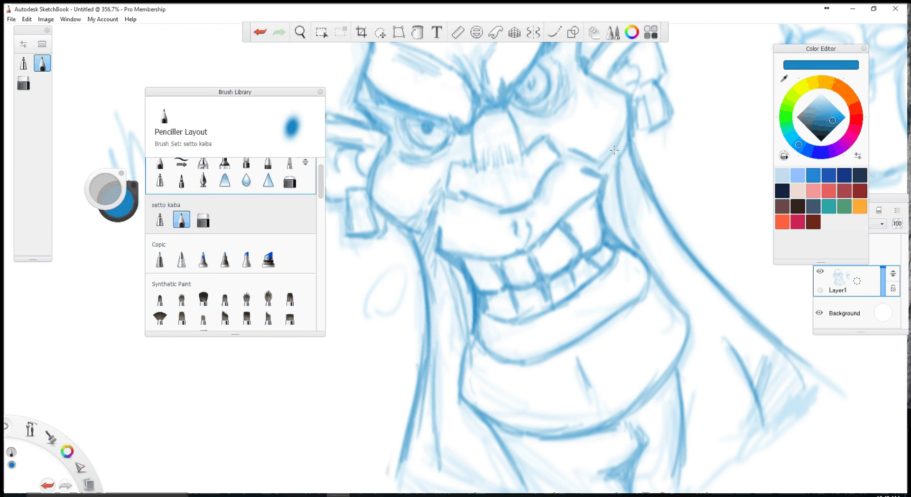
Shade the cheek folds on both sides of the mouth down toward the jaw.
mouse_move(615, 151)
left_mouse_down()
mouse_move(598, 167)
mouse_move(630, 212)
left_mouse_up()
mouse_move(462, 288)
left_mouse_down()
mouse_move(466, 305)
mouse_move(436, 252)
mouse_move(465, 312)
left_mouse_up()
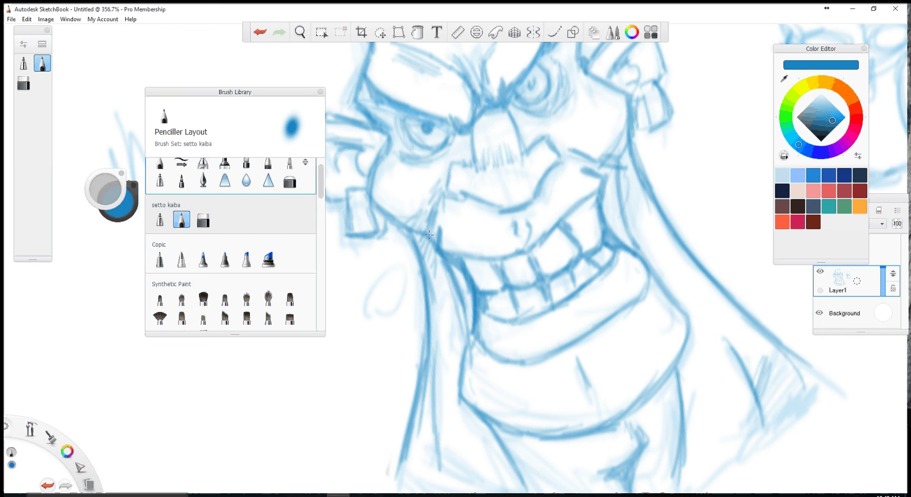
left_click_drag(442, 257, 471, 351)
left_click_drag(618, 185, 616, 161)
left_click_drag(644, 262, 613, 185)
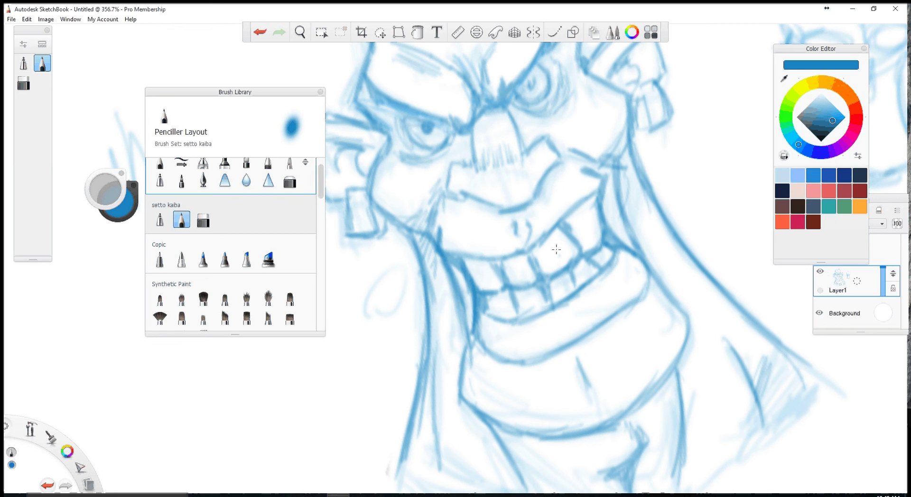
Sharpen the dividing lines of the upper front teeth and the upper lip's edge on the left.
mouse_move(545, 277)
left_mouse_down()
mouse_move(534, 253)
mouse_move(575, 227)
mouse_move(550, 257)
left_mouse_up()
left_click_drag(550, 242, 557, 253)
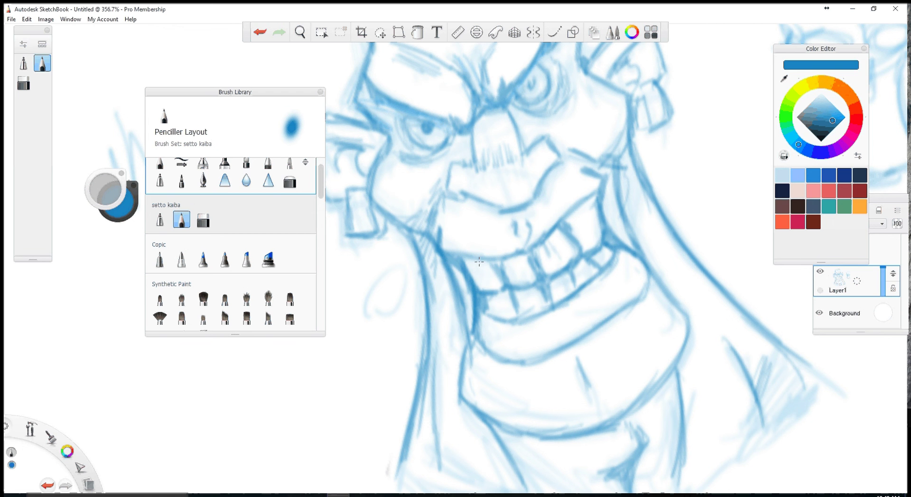
mouse_move(465, 281)
left_mouse_down()
mouse_move(479, 262)
mouse_move(478, 280)
mouse_move(515, 257)
left_mouse_up()
Draw the left shoulder edge and finish the base of the neck with a jagged zigzag line.
scroll(520, 178, "down", 1)
scroll(520, 179, "down", 3)
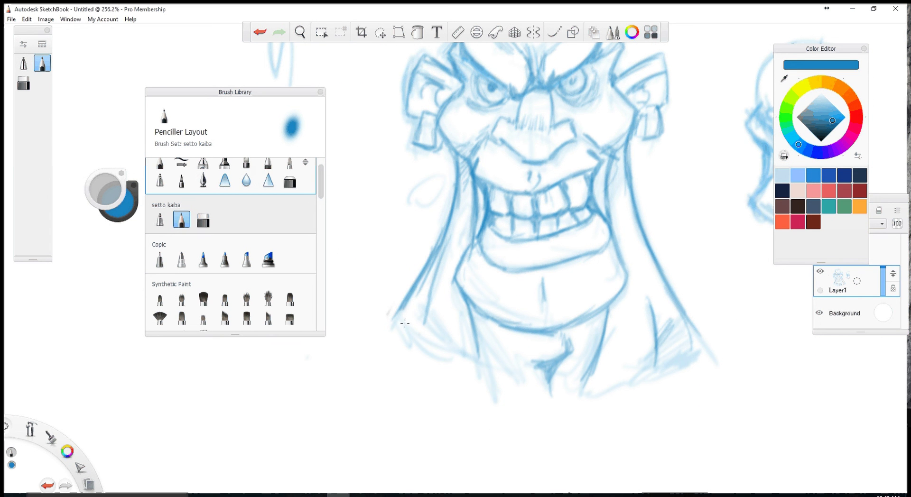
mouse_move(405, 323)
left_mouse_down()
mouse_move(456, 368)
mouse_move(401, 321)
left_mouse_up()
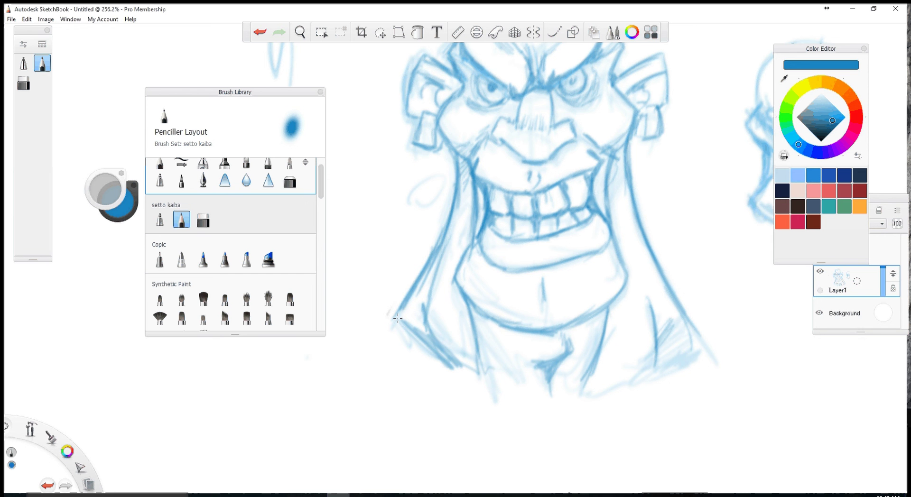
mouse_move(498, 361)
left_mouse_down()
mouse_move(566, 383)
mouse_move(673, 340)
mouse_move(676, 364)
left_mouse_up()
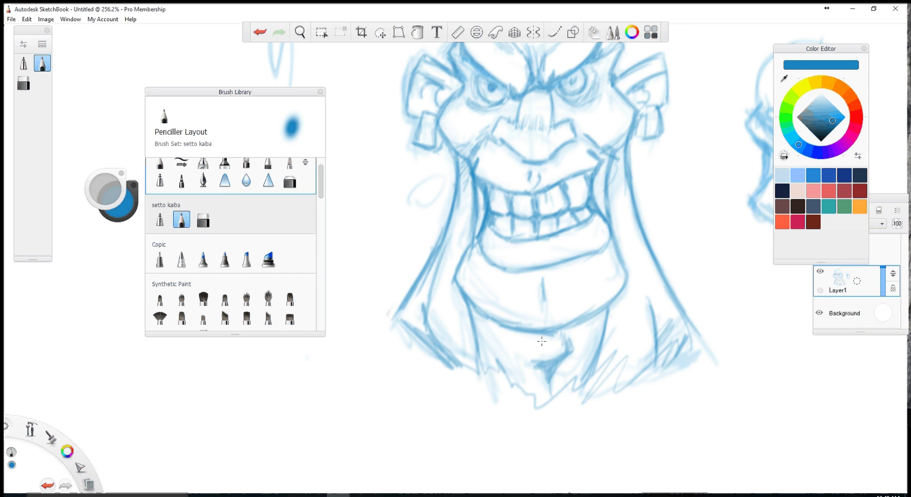
Define the rounded nostrils on both sides of the nose.
scroll(542, 341, "down", 2)
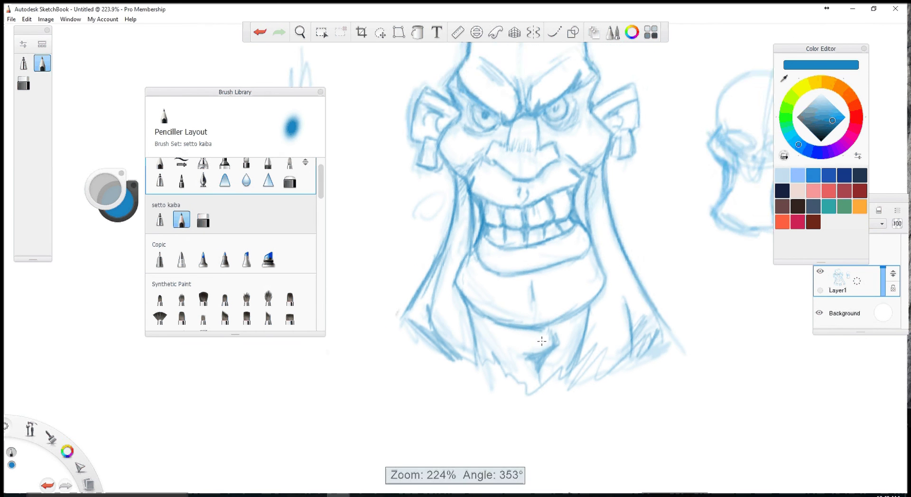
scroll(542, 342, "up", 2)
scroll(541, 341, "up", 1)
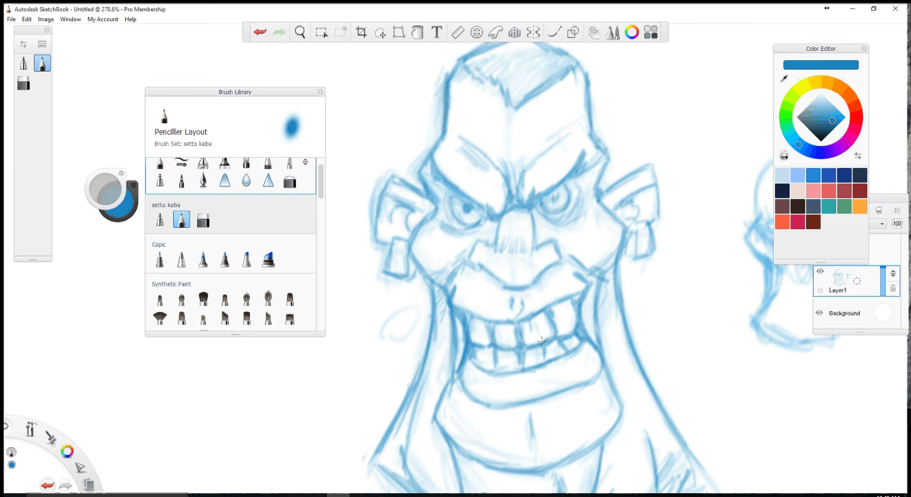
scroll(541, 341, "down", 1)
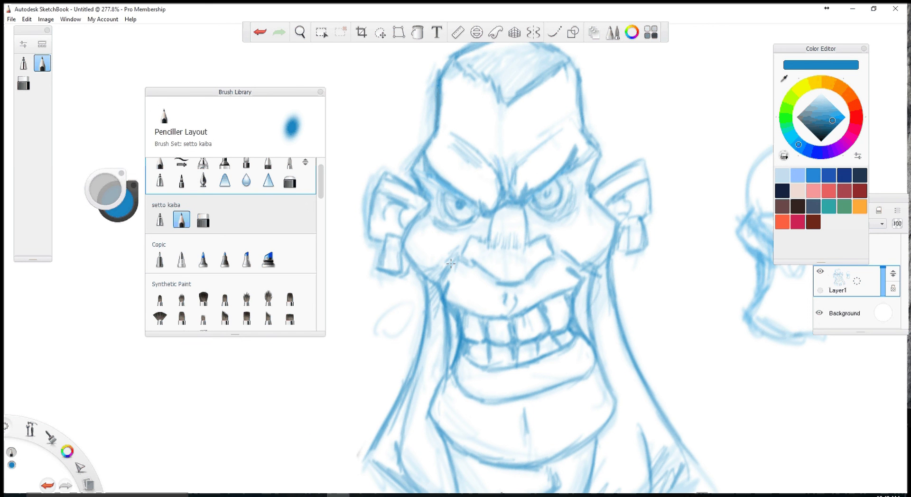
mouse_move(488, 219)
left_mouse_down()
mouse_move(467, 253)
mouse_move(477, 270)
mouse_move(477, 255)
mouse_move(528, 264)
mouse_move(506, 283)
mouse_move(541, 264)
mouse_move(531, 233)
mouse_move(561, 198)
mouse_move(542, 187)
mouse_move(555, 179)
left_mouse_up()
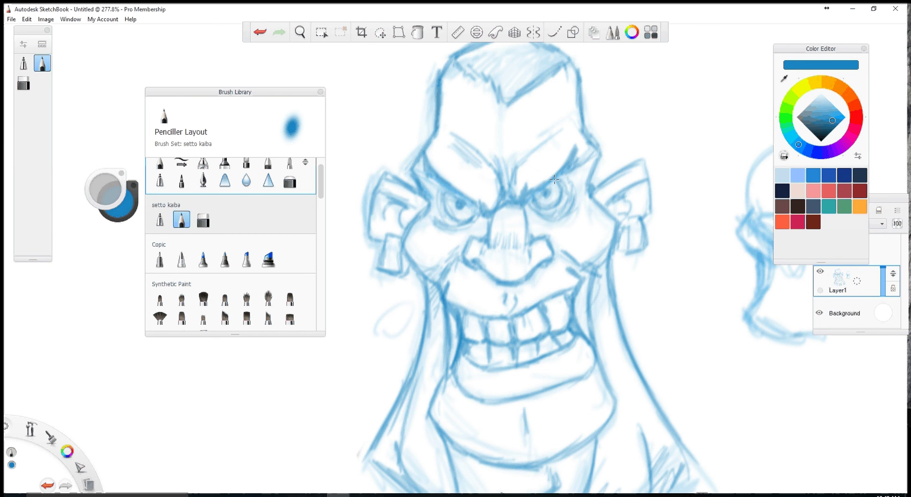
Darken the outlines of both eyes and the inner corner of the left eye.
left_click_drag(566, 216, 558, 192)
left_click_drag(463, 222, 444, 195)
left_click_drag(483, 222, 464, 216)
Darken the right temple, the right edge of the hairline's point, and the upper right head outline.
mouse_move(584, 180)
left_mouse_down()
mouse_move(577, 171)
mouse_move(597, 158)
left_mouse_up()
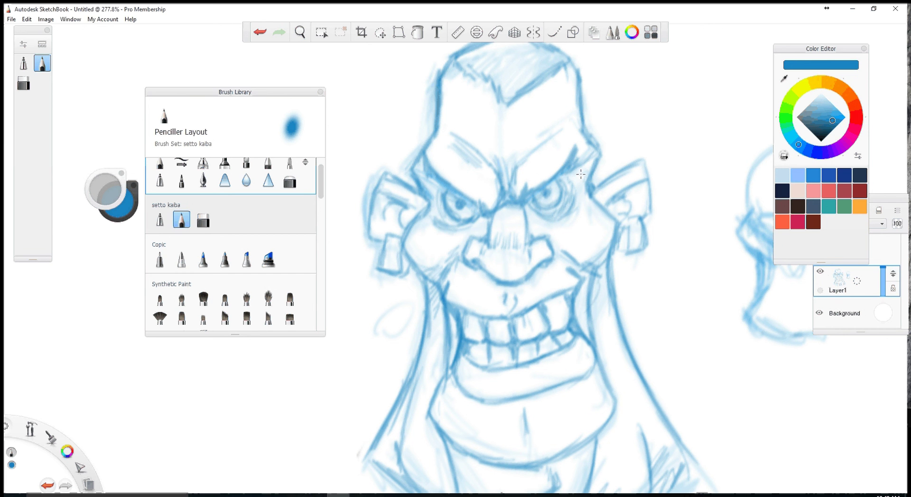
left_click_drag(594, 204, 604, 187)
left_click_drag(512, 97, 533, 81)
mouse_move(577, 52)
left_mouse_down()
mouse_move(553, 69)
mouse_move(578, 81)
left_mouse_up()
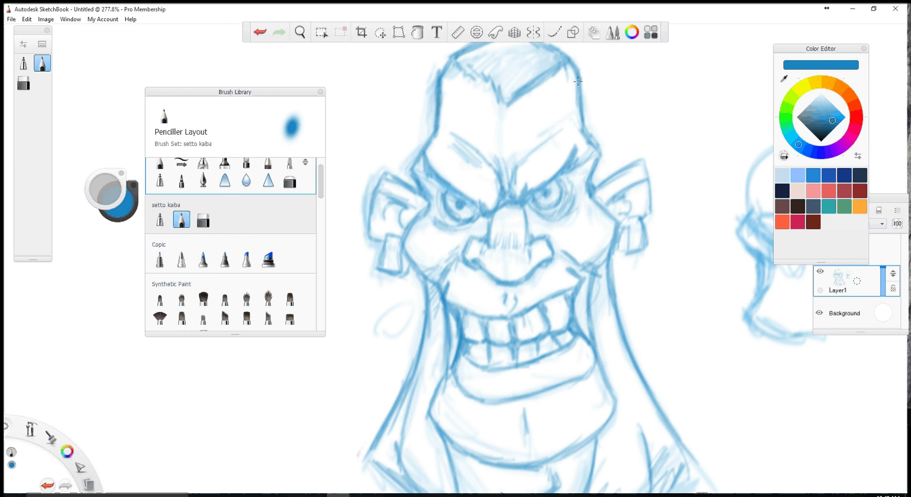